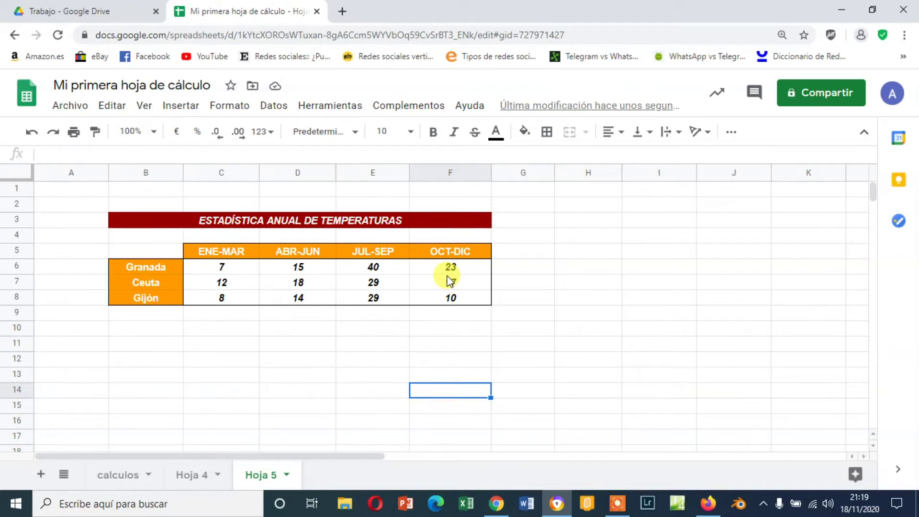
Step: Examine the annual temperature table's title, city labels and quarterly values for Granada, Ceuta and Gijón
{"action": "left_click", "coordinate": [165, 224]}
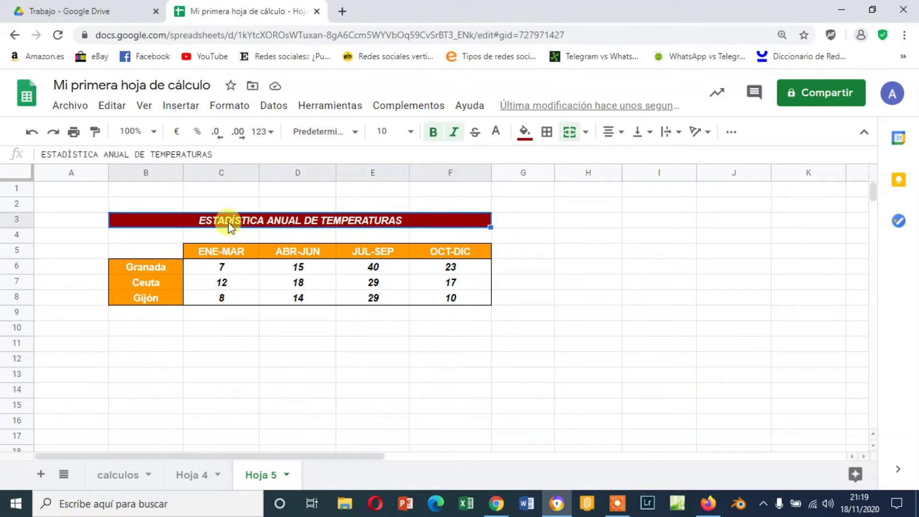
{"action": "left_click", "coordinate": [168, 266]}
{"action": "left_click", "coordinate": [162, 285]}
{"action": "left_click", "coordinate": [164, 297]}
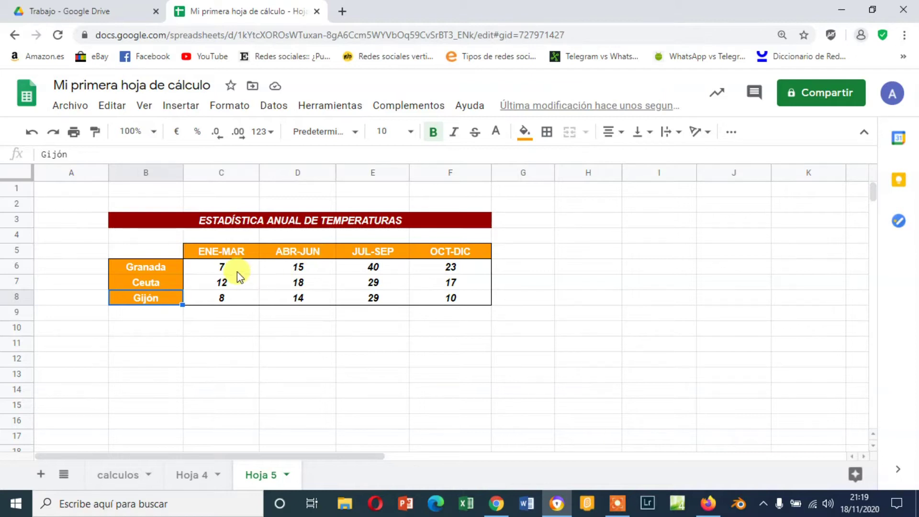
{"action": "left_click", "coordinate": [237, 271]}
{"action": "left_click", "coordinate": [311, 268]}
{"action": "left_click", "coordinate": [370, 266]}
{"action": "left_click", "coordinate": [457, 267]}
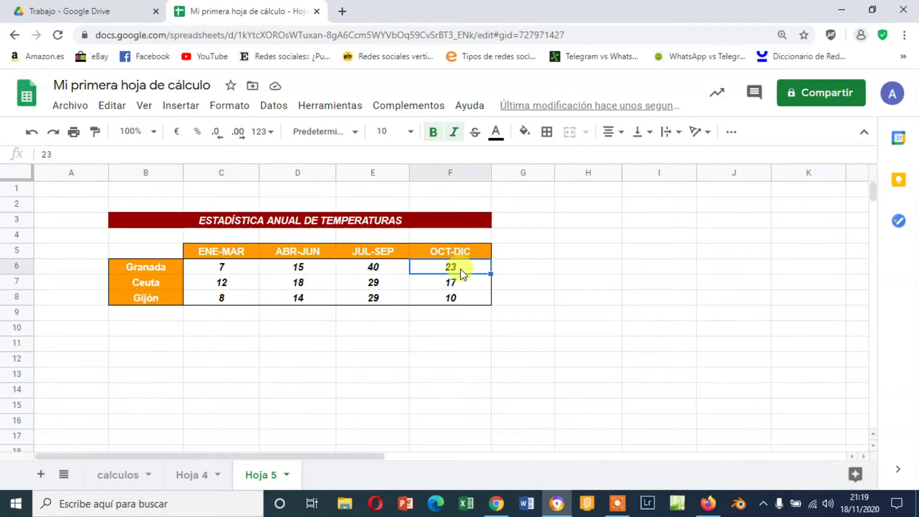
{"action": "left_click", "coordinate": [456, 282]}
{"action": "left_click", "coordinate": [386, 287]}
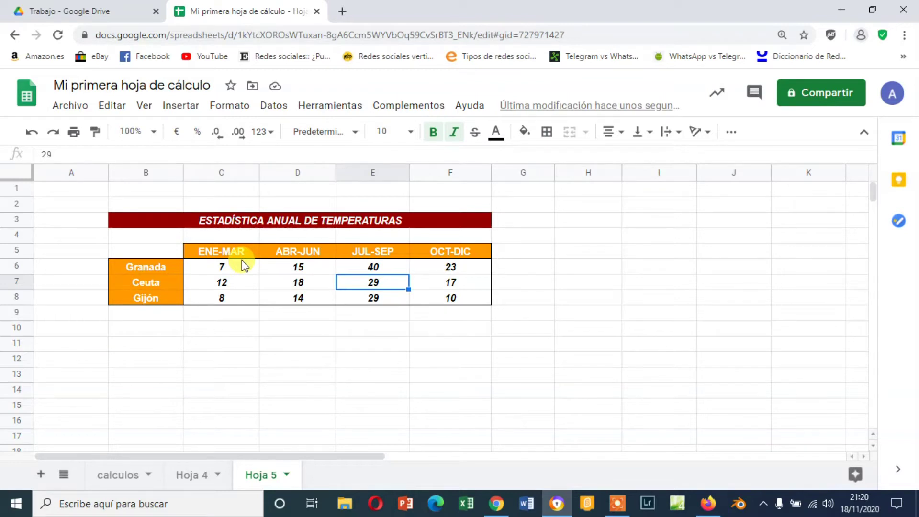
Step: Insert a chart from the city names and their ENE-MAR temperatures in cells B6:C8
{"action": "left_click", "coordinate": [152, 265]}
{"action": "left_click_drag", "start_coordinate": [175, 265], "coordinate": [221, 297]}
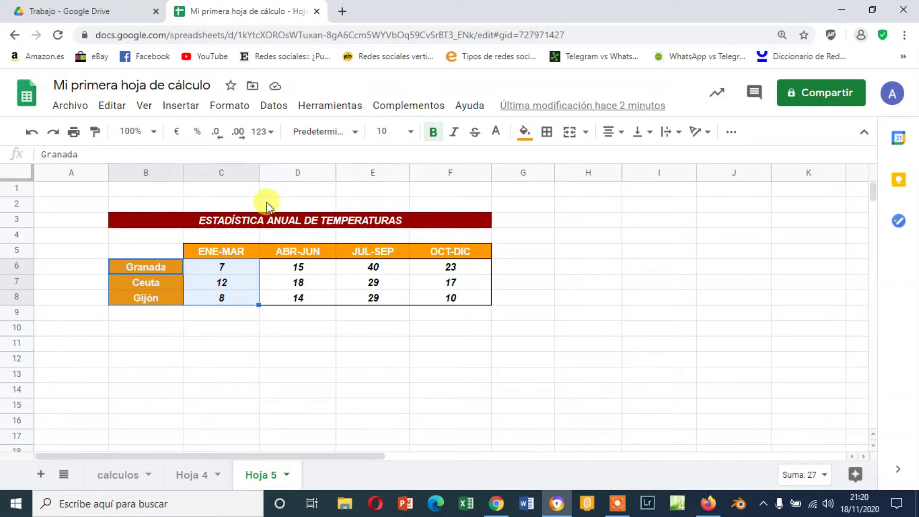
{"action": "left_click", "coordinate": [186, 107]}
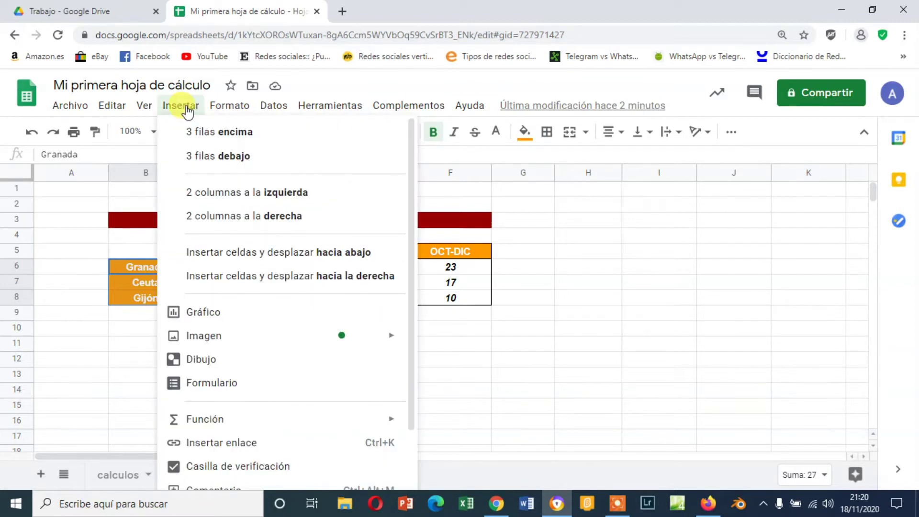
{"action": "left_click", "coordinate": [213, 315]}
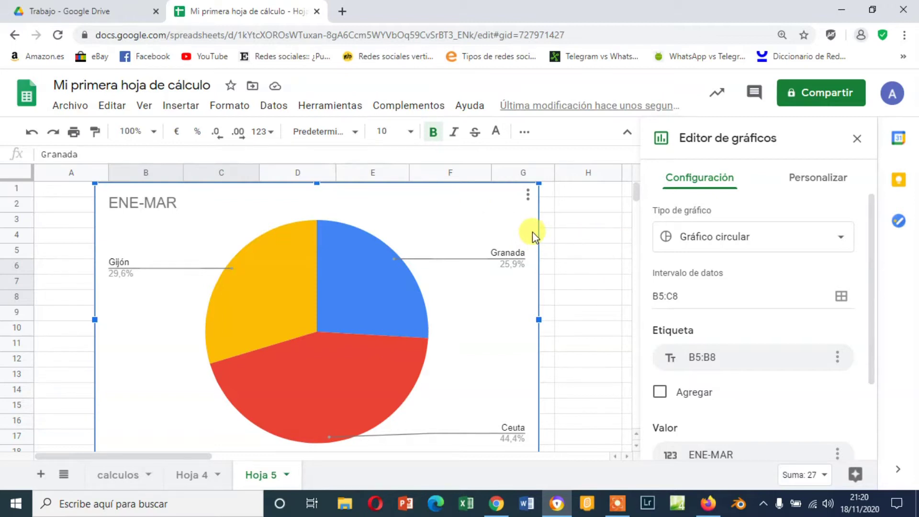
Step: Move the pie chart off the temperature table so that its top edge sits just below it, at about row 10
{"action": "left_click_drag", "start_coordinate": [532, 232], "coordinate": [559, 297]}
{"action": "scroll", "coordinate": [574, 266], "scroll_direction": "down", "scroll_amount": 1}
{"action": "left_click_drag", "start_coordinate": [557, 234], "coordinate": [558, 303]}
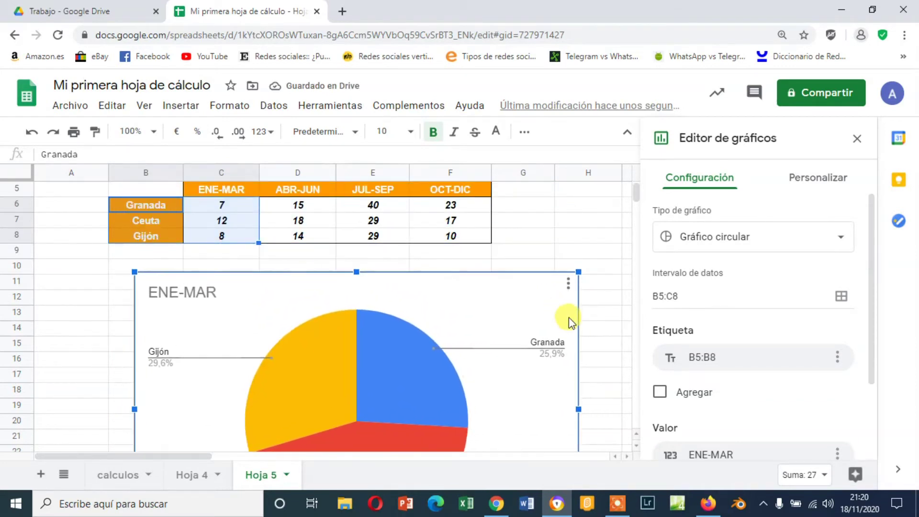
{"action": "scroll", "coordinate": [568, 317], "scroll_direction": "down", "scroll_amount": 2}
{"action": "left_click_drag", "start_coordinate": [572, 236], "coordinate": [572, 314]}
{"action": "scroll", "coordinate": [574, 306], "scroll_direction": "down", "scroll_amount": 2}
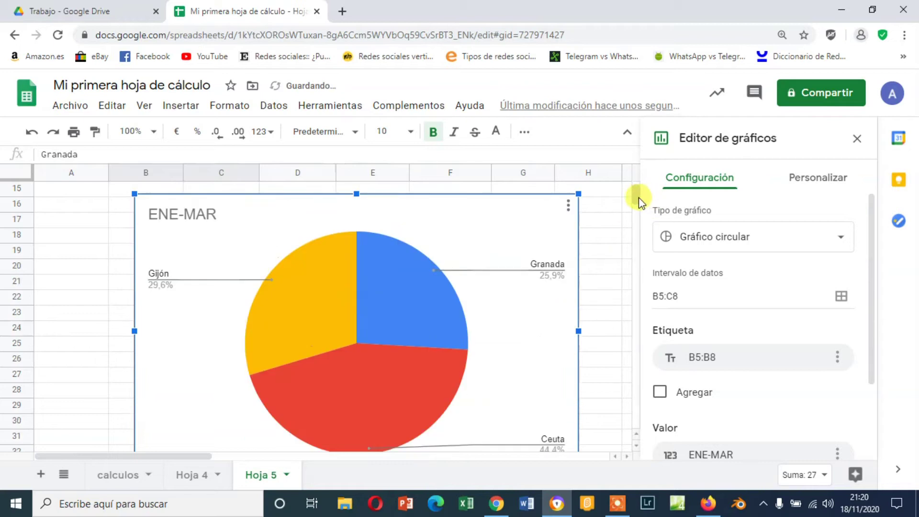
{"action": "left_click_drag", "start_coordinate": [555, 229], "coordinate": [521, 365]}
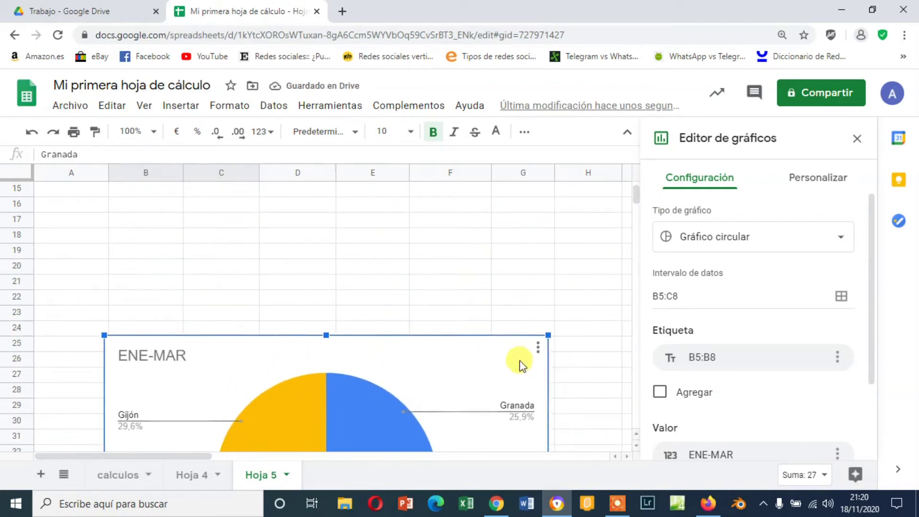
{"action": "scroll", "coordinate": [614, 230], "scroll_direction": "down", "scroll_amount": 3}
{"action": "left_click_drag", "start_coordinate": [635, 199], "coordinate": [634, 195]}
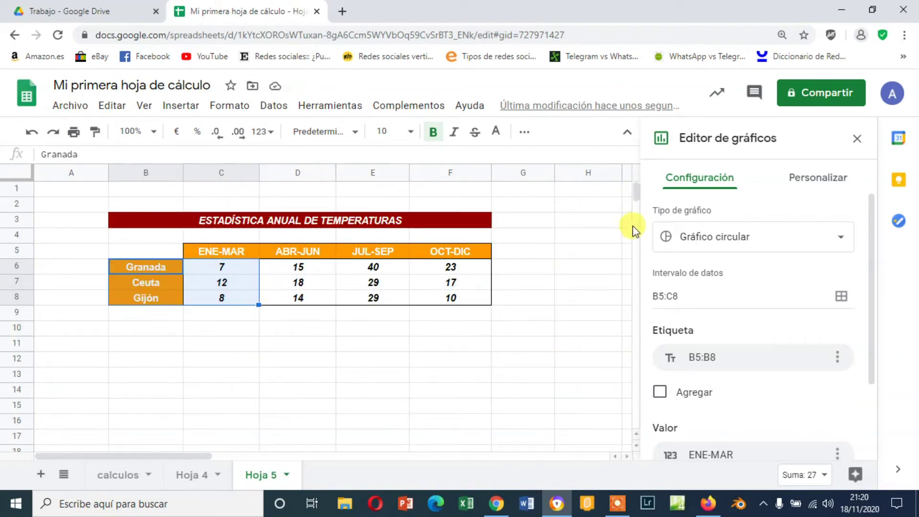
{"action": "left_click_drag", "start_coordinate": [636, 196], "coordinate": [634, 203]}
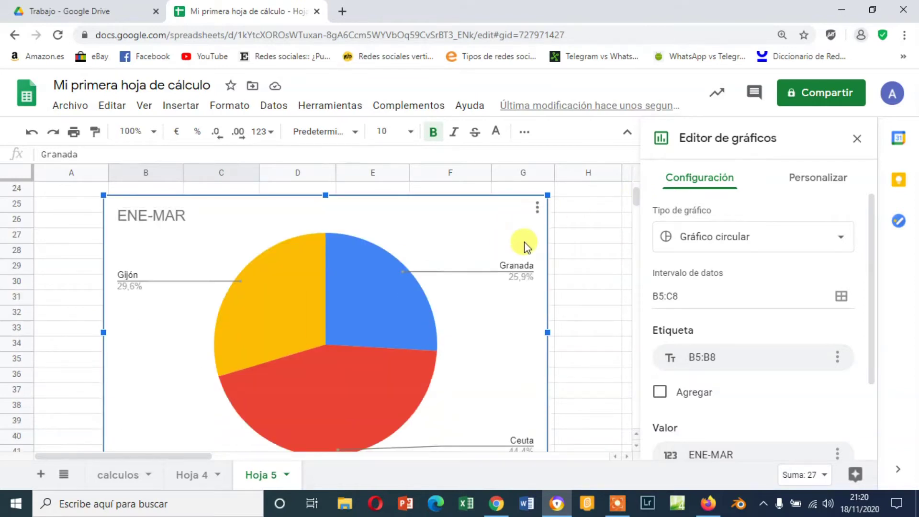
{"action": "scroll", "coordinate": [523, 217], "scroll_direction": "down", "scroll_amount": 1}
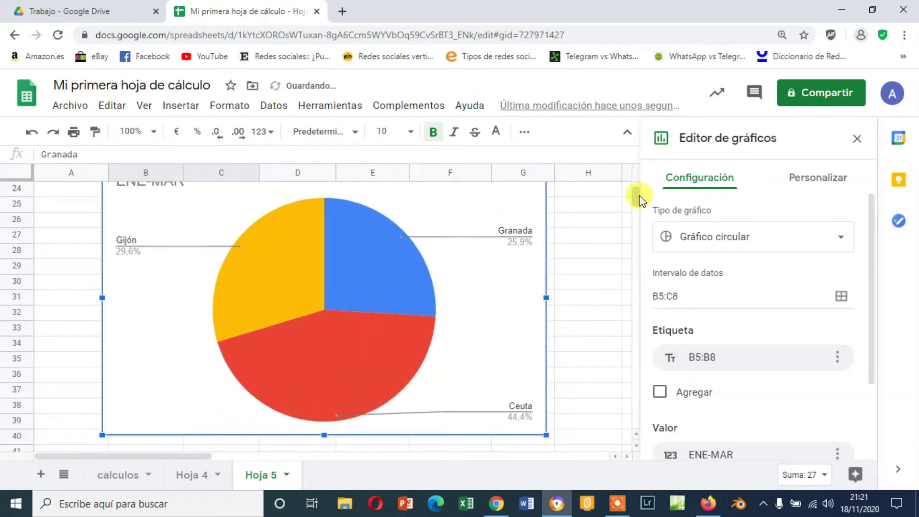
{"action": "left_click_drag", "start_coordinate": [638, 199], "coordinate": [638, 196]}
{"action": "left_click_drag", "start_coordinate": [503, 381], "coordinate": [492, 225]}
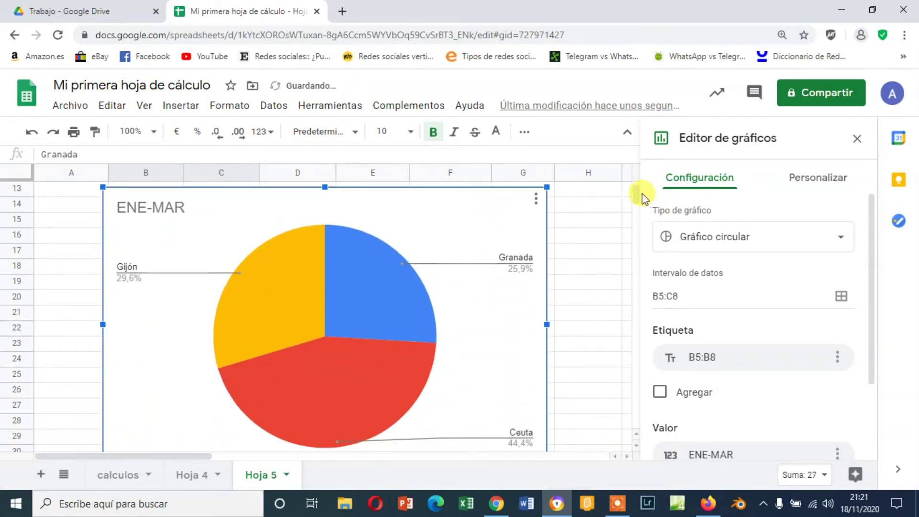
{"action": "left_click_drag", "start_coordinate": [639, 196], "coordinate": [636, 189]}
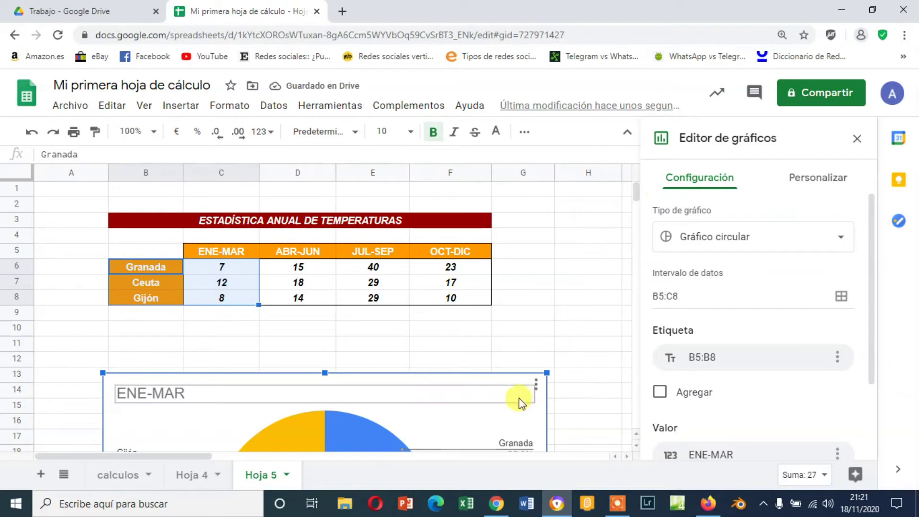
{"action": "left_click_drag", "start_coordinate": [530, 416], "coordinate": [526, 359]}
Step: Shrink the pie chart from its lower corner so it spans about columns B to E and rows 10 to 22
{"action": "scroll", "coordinate": [544, 361], "scroll_direction": "down", "scroll_amount": 3}
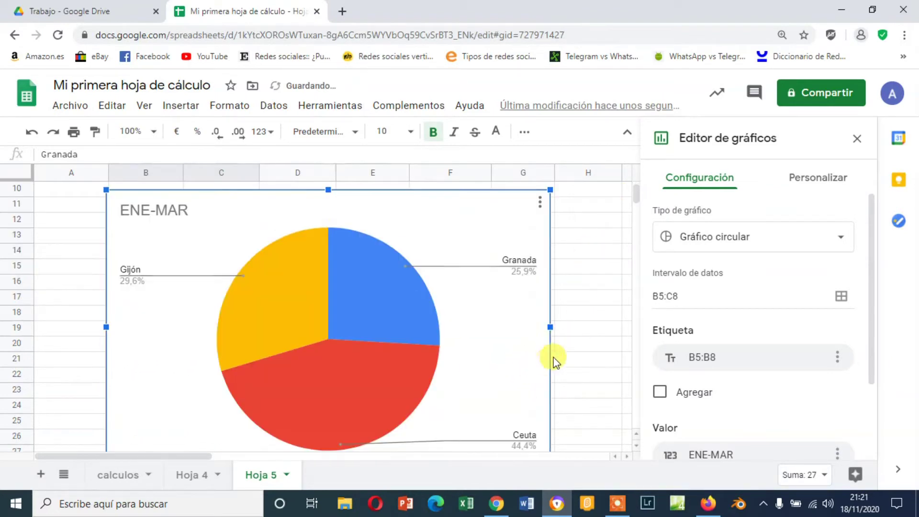
{"action": "scroll", "coordinate": [595, 363], "scroll_direction": "down", "scroll_amount": 1}
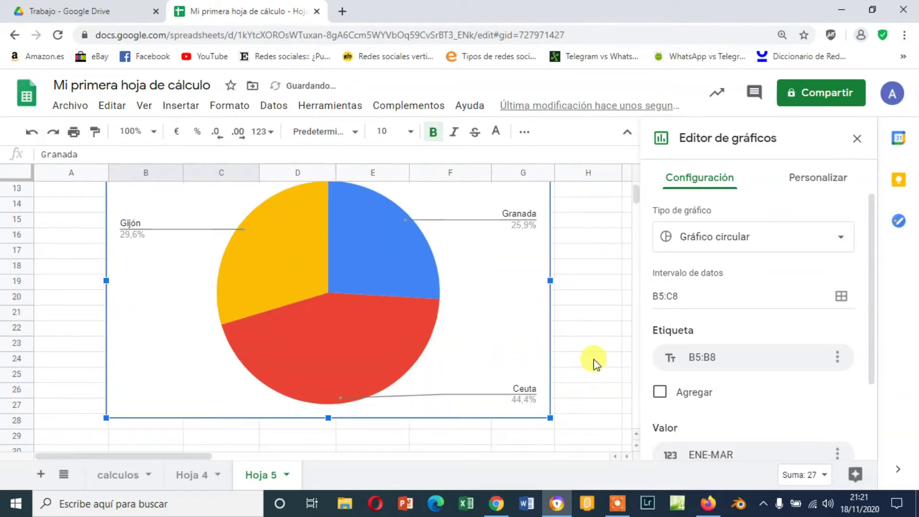
{"action": "left_click_drag", "start_coordinate": [550, 418], "coordinate": [409, 331]}
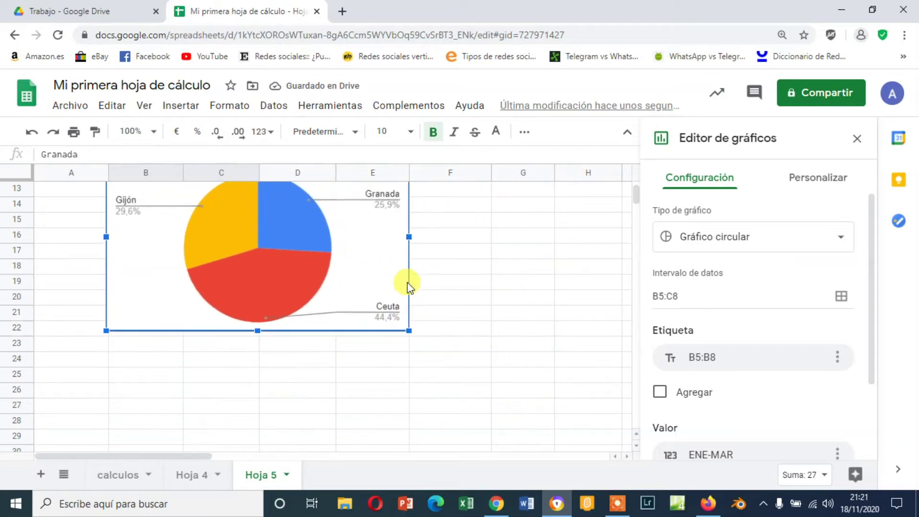
{"action": "left_click_drag", "start_coordinate": [638, 191], "coordinate": [636, 190]}
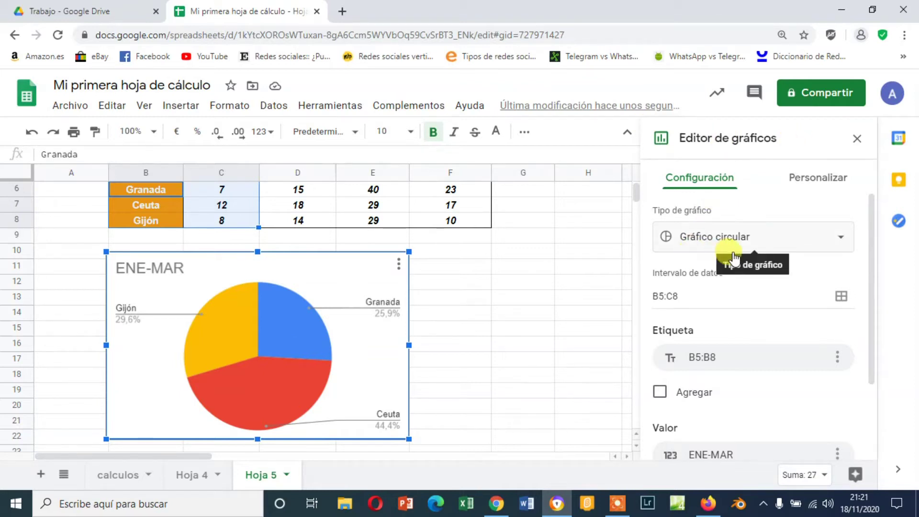
Step: Change the chart type to the suggested column chart for the range B5:C8
{"action": "left_click", "coordinate": [841, 244]}
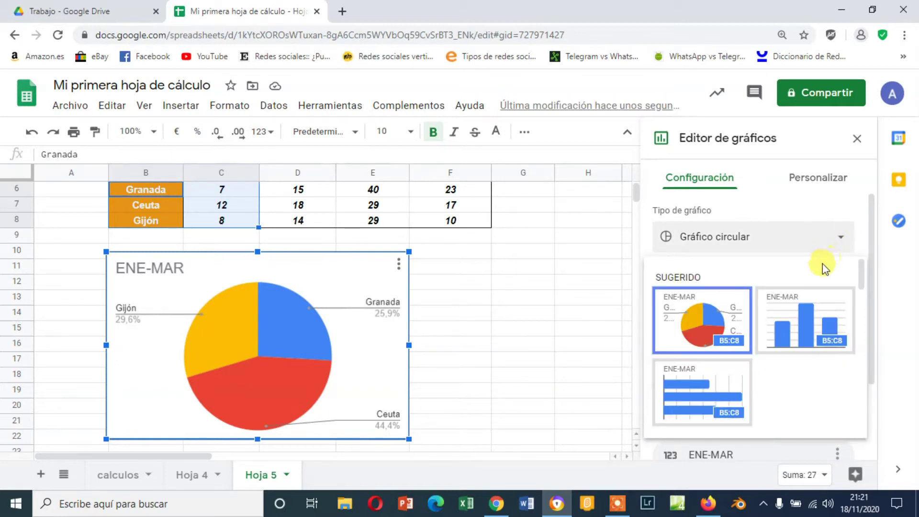
{"action": "left_click", "coordinate": [800, 320]}
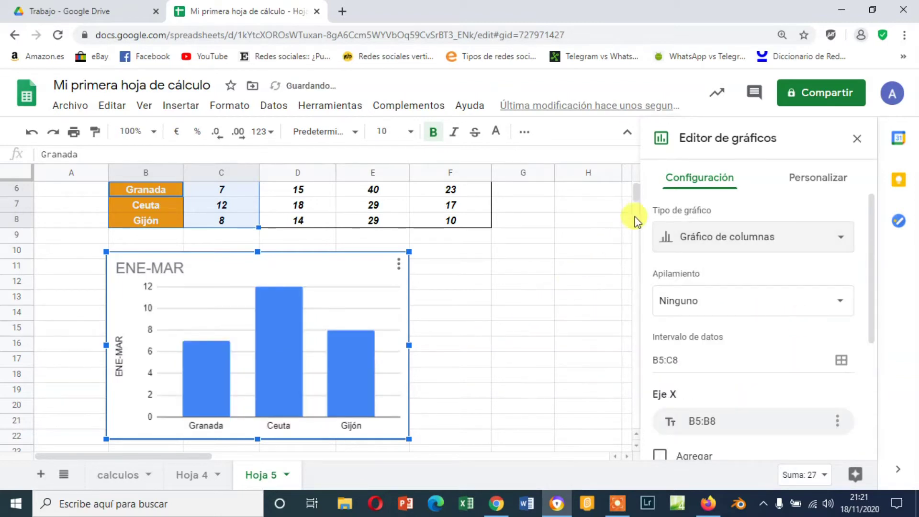
{"action": "left_click_drag", "start_coordinate": [636, 194], "coordinate": [635, 193]}
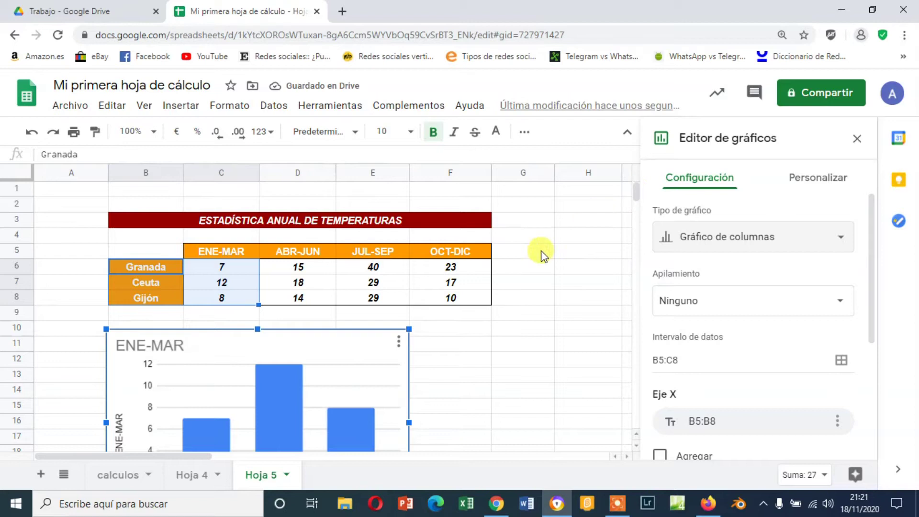
{"action": "scroll", "coordinate": [472, 314], "scroll_direction": "down", "scroll_amount": 1}
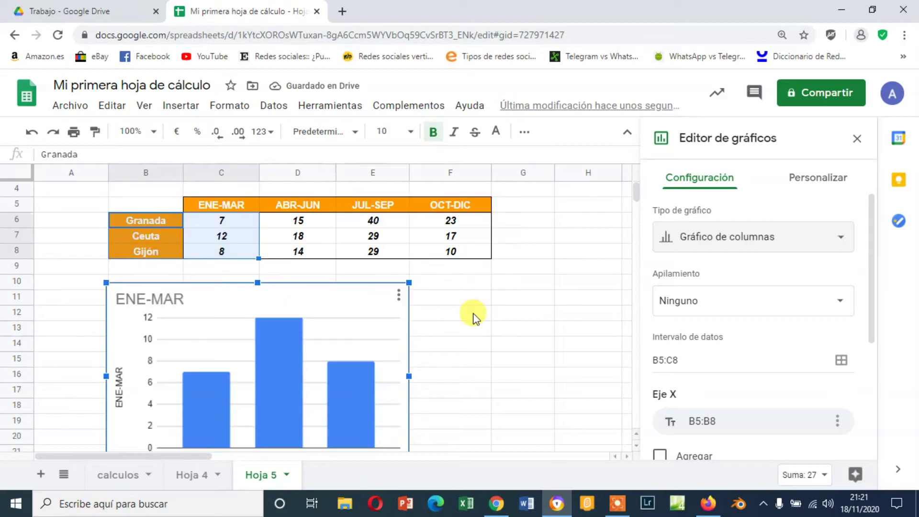
Step: Set the chart title to "Gráfica trimestre Enero-Marzo" and move the chart slightly up to about row 9
{"action": "left_click", "coordinate": [181, 300]}
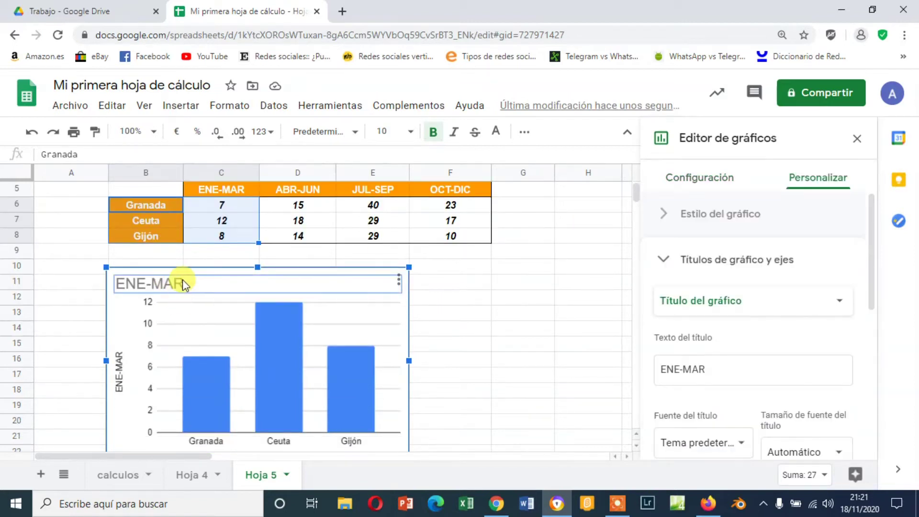
{"action": "left_click", "coordinate": [183, 280]}
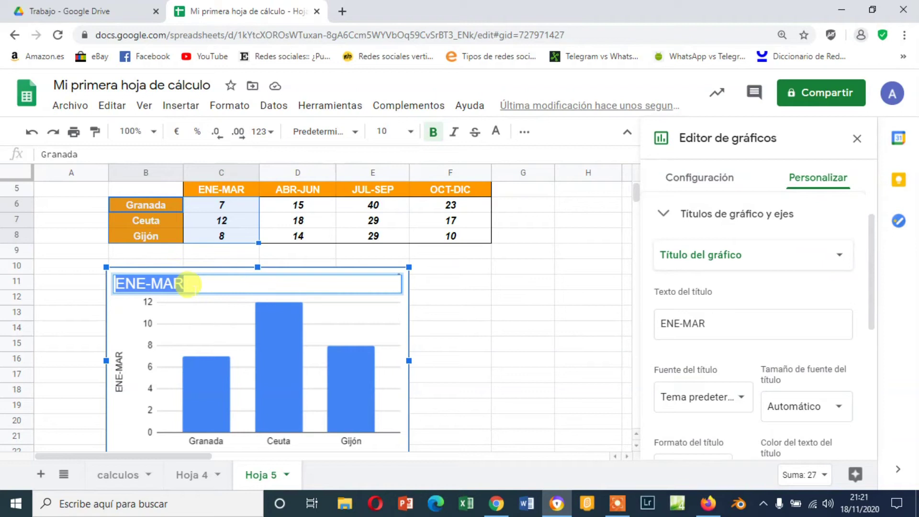
{"action": "type", "text": "g"}
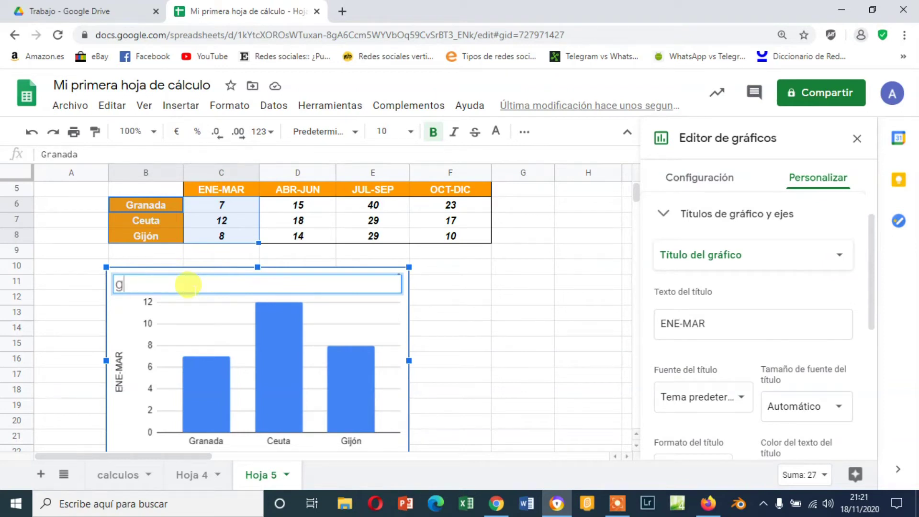
{"action": "type", "text": "ráfica "}
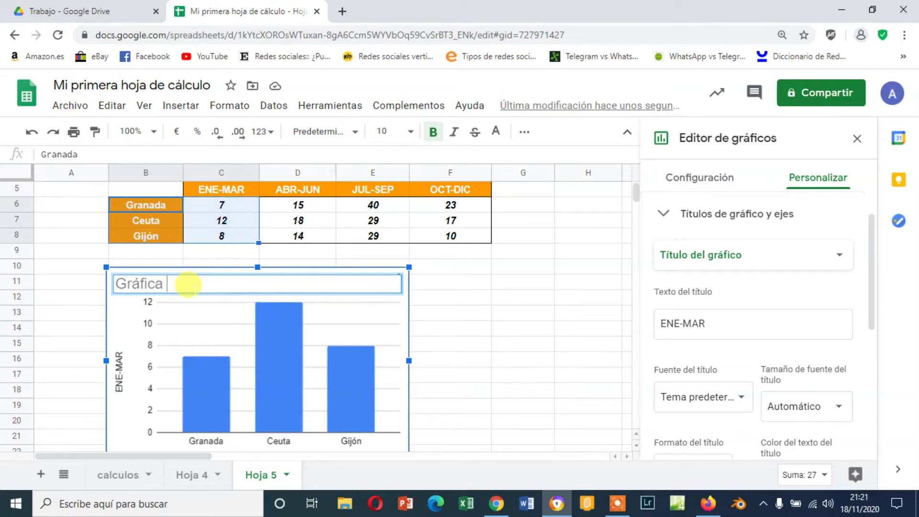
{"action": "type", "text": "trimestre Enero-Marzo"}
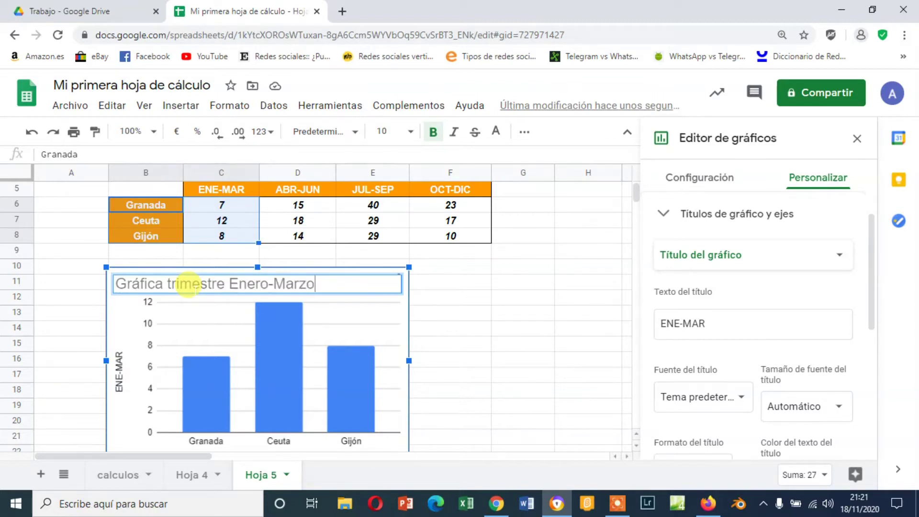
{"action": "left_click", "coordinate": [498, 311]}
{"action": "left_click", "coordinate": [412, 312]}
{"action": "mouse_move", "coordinate": [406, 303]}
{"action": "left_mouse_down"}
{"action": "mouse_move", "coordinate": [400, 291]}
{"action": "mouse_move", "coordinate": [474, 296]}
{"action": "mouse_move", "coordinate": [711, 275]}
{"action": "mouse_move", "coordinate": [553, 293]}
{"action": "mouse_move", "coordinate": [410, 273]}
{"action": "mouse_move", "coordinate": [416, 288]}
{"action": "left_mouse_up"}
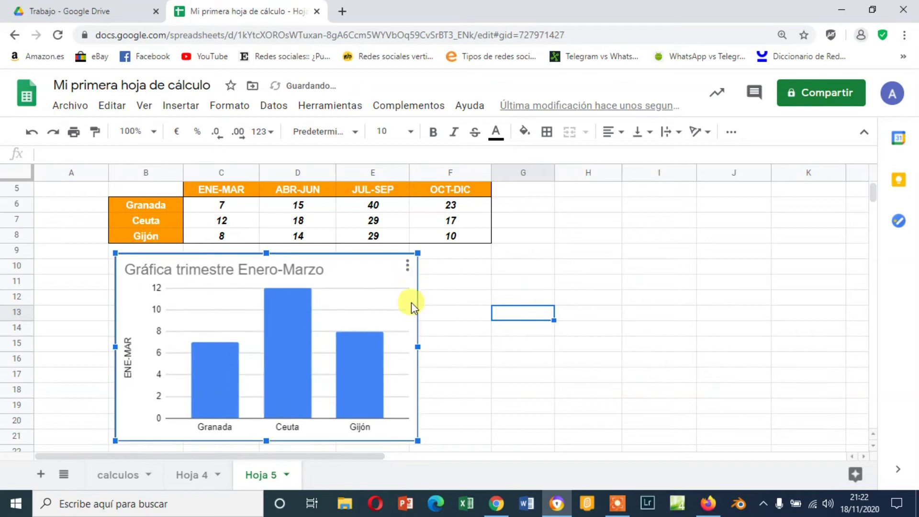
Step: Reopen the column chart for editing and replace its vertical axis title with "Grados de temperatura"
{"action": "double_click", "coordinate": [380, 282]}
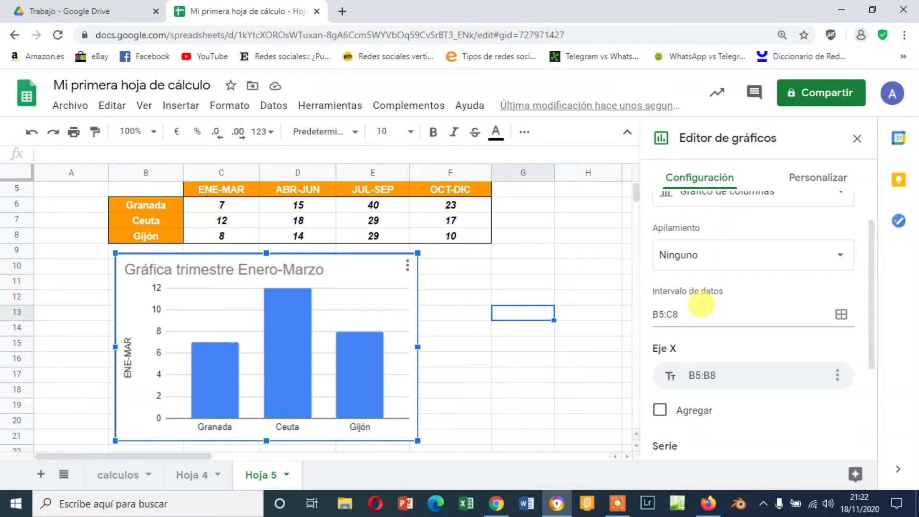
{"action": "left_click_drag", "start_coordinate": [871, 281], "coordinate": [869, 240]}
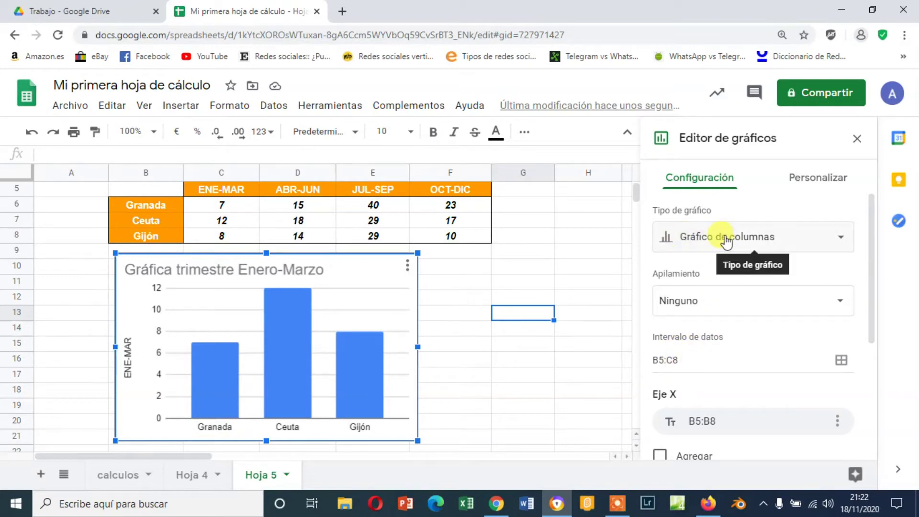
{"action": "left_click_drag", "start_coordinate": [872, 275], "coordinate": [867, 375]}
{"action": "scroll", "coordinate": [867, 371], "scroll_direction": "up", "scroll_amount": 1}
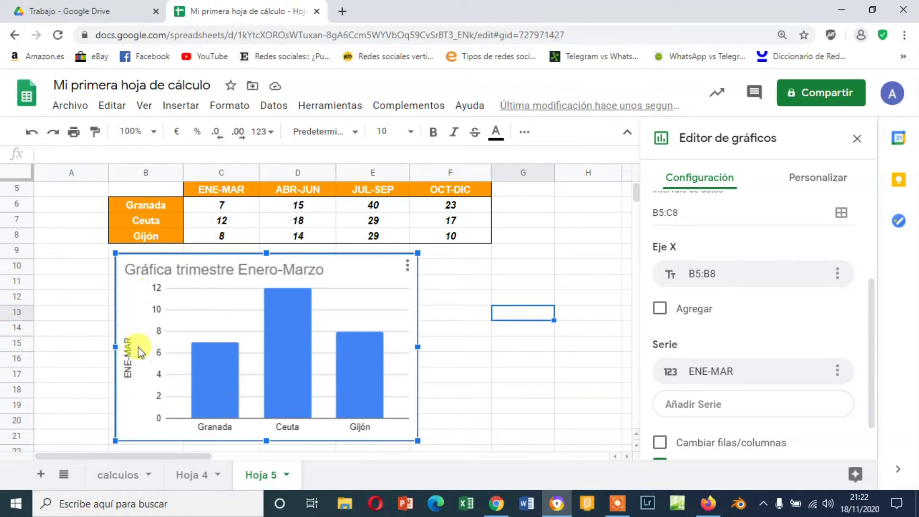
{"action": "left_click", "coordinate": [125, 357]}
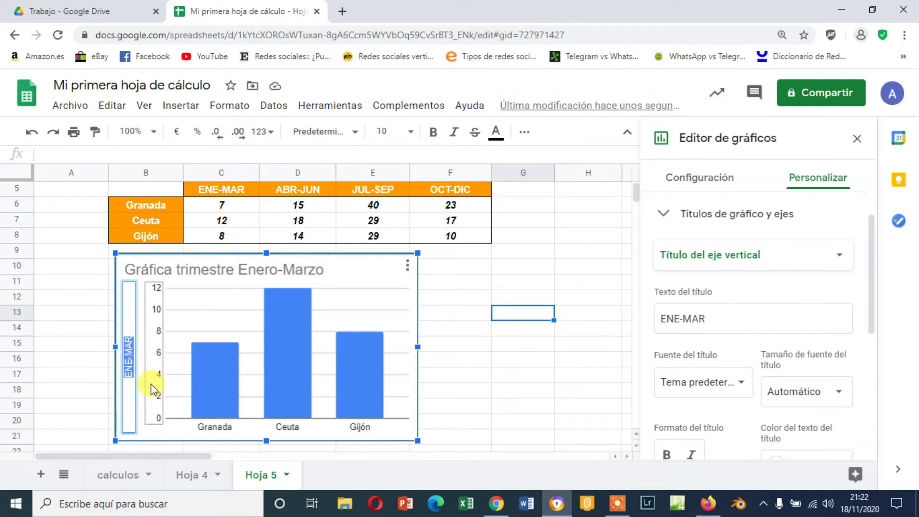
{"action": "type", "text": "Grados C"}
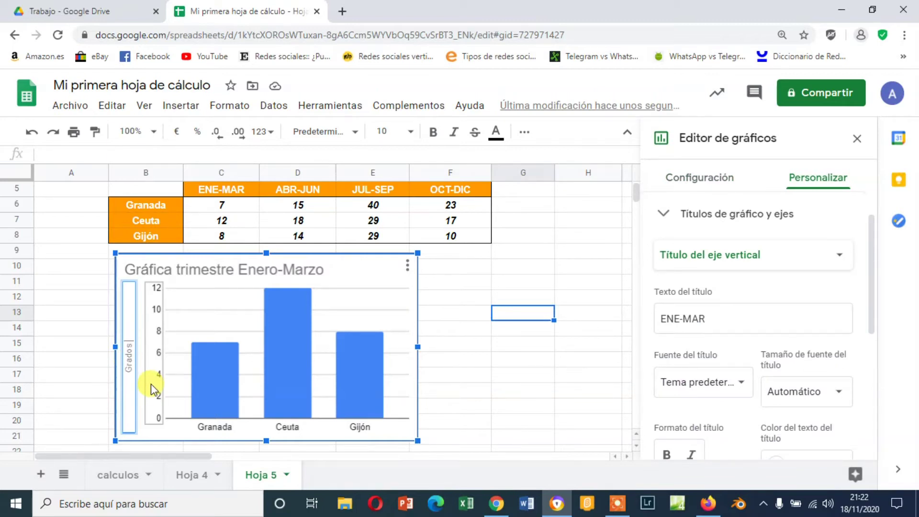
{"action": "key", "text": "BackSpace"}
{"action": "key", "text": "BackSpace"}
{"action": "type", "text": "de"}
{"action": "type", "text": " teme"}
{"action": "type", "text": "eratura"}
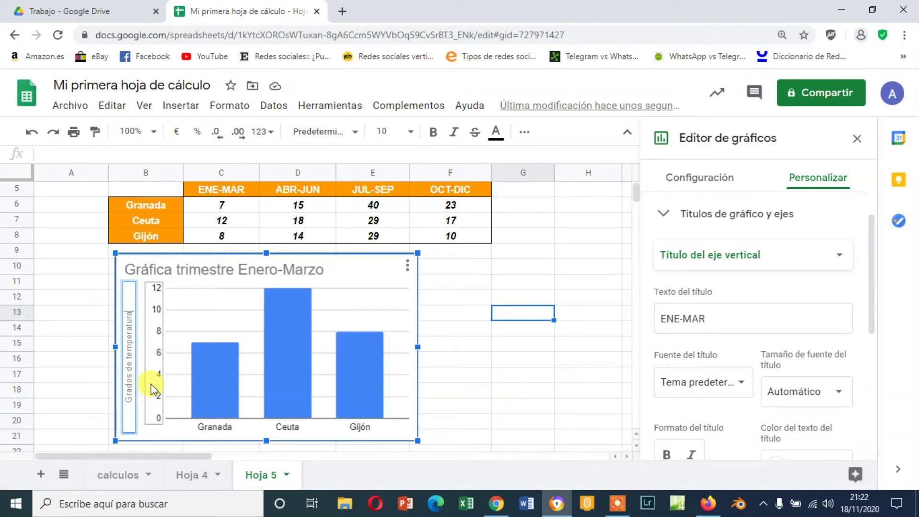
Step: Apply the typed vertical axis title and open the chart style options
{"action": "left_click", "coordinate": [205, 368]}
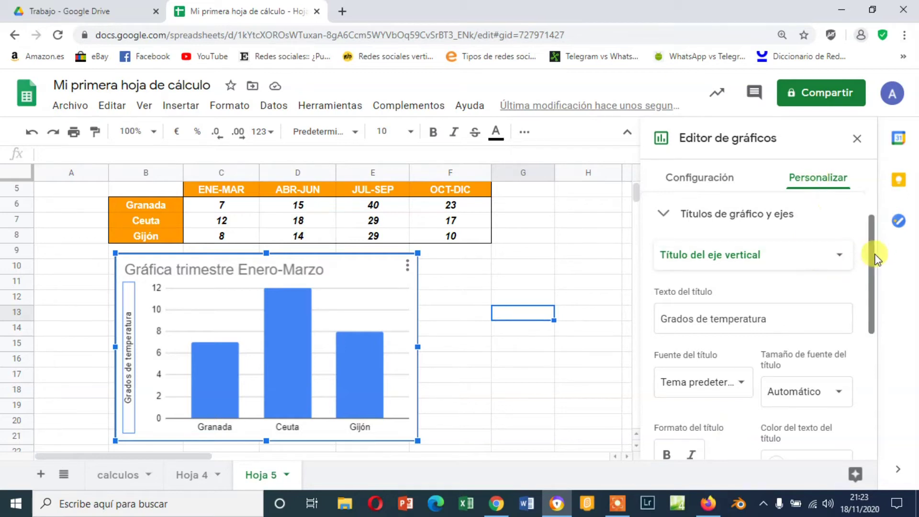
{"action": "left_click_drag", "start_coordinate": [871, 254], "coordinate": [870, 203]}
{"action": "left_click", "coordinate": [737, 178]}
{"action": "left_click", "coordinate": [815, 178]}
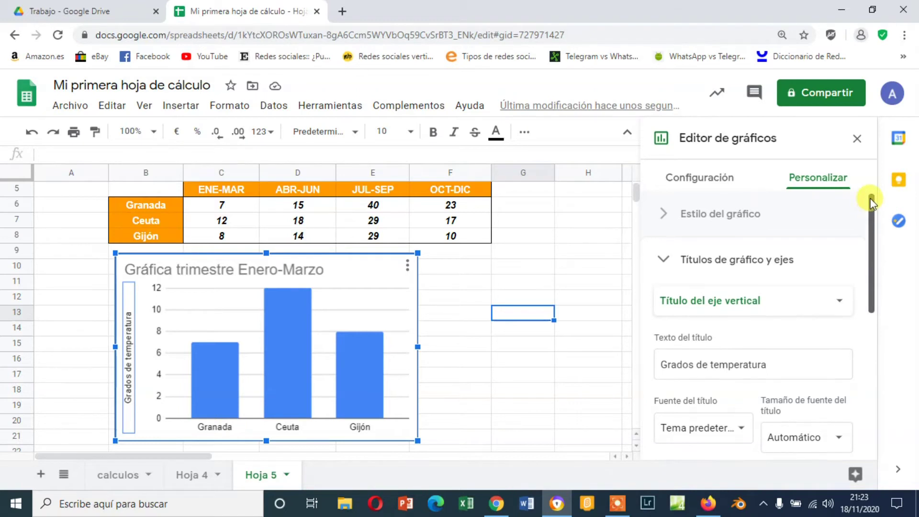
{"action": "left_click", "coordinate": [711, 213]}
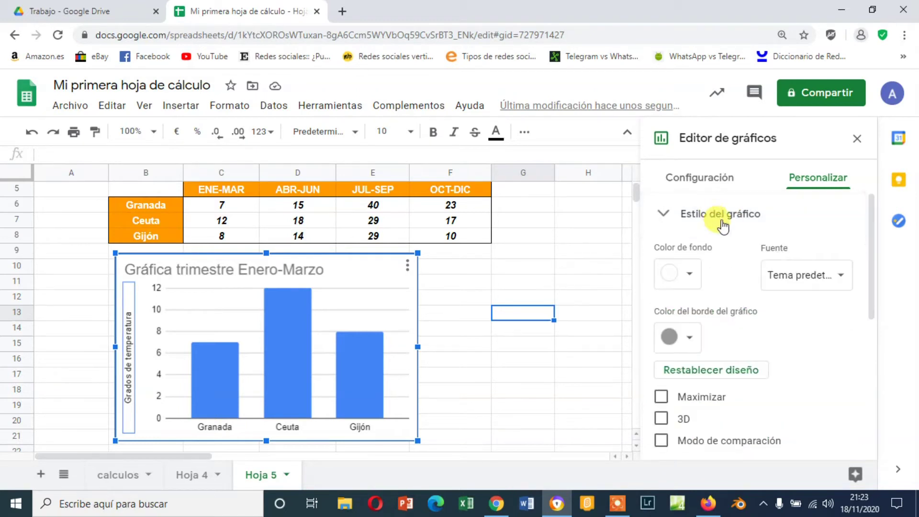
Step: Try a cyan background on the chart and return it to white
{"action": "left_click", "coordinate": [689, 276]}
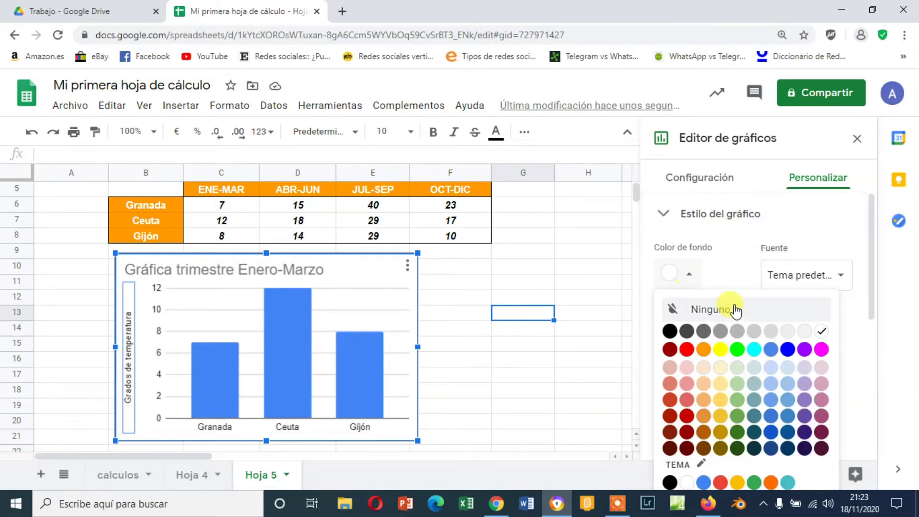
{"action": "left_click", "coordinate": [753, 350]}
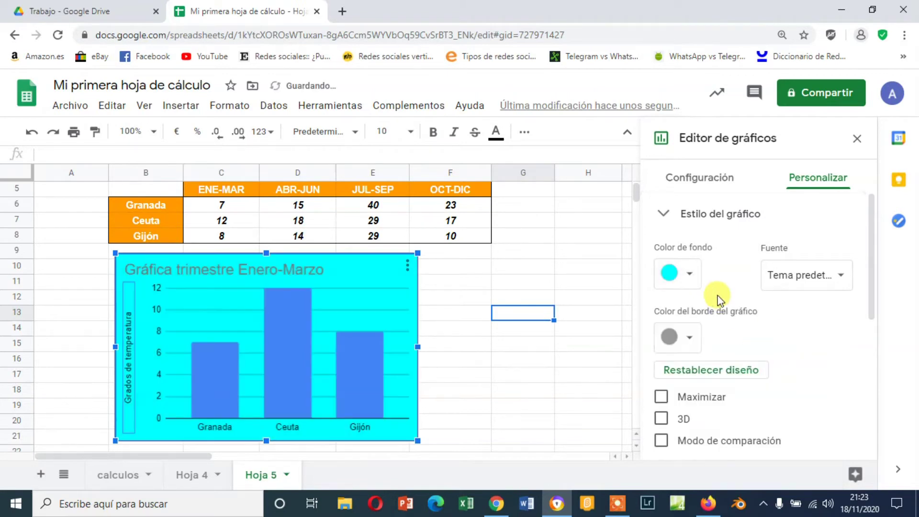
{"action": "left_click", "coordinate": [688, 274]}
{"action": "left_click", "coordinate": [821, 333]}
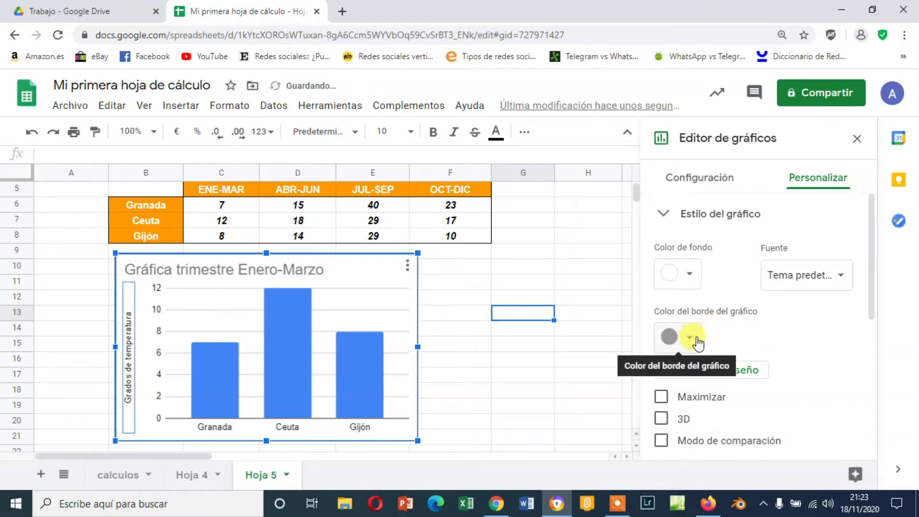
Step: Set the chart font to Wide and turn on the 3D style for the columns
{"action": "left_click", "coordinate": [842, 279]}
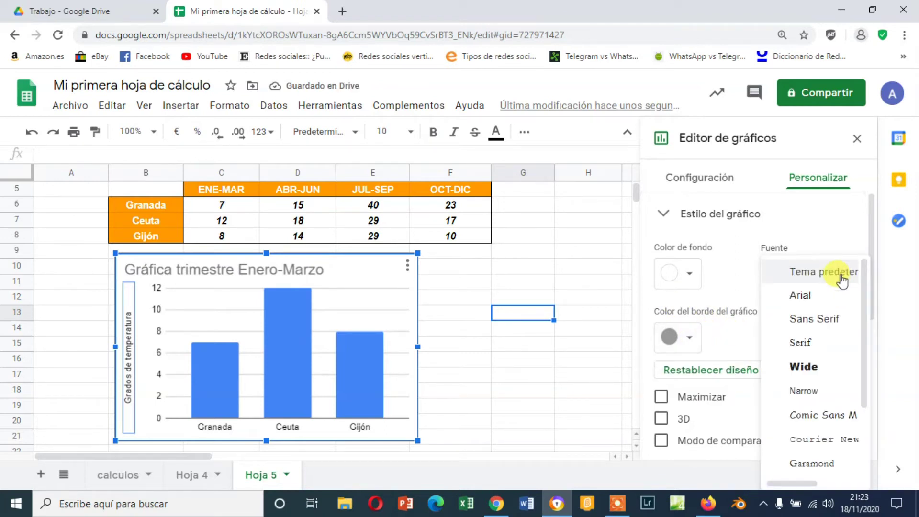
{"action": "left_click", "coordinate": [810, 365]}
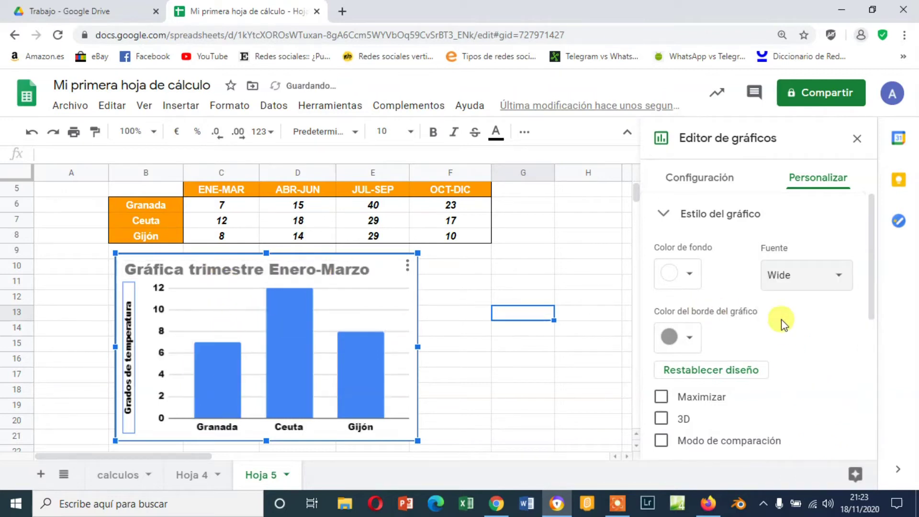
{"action": "left_click_drag", "start_coordinate": [870, 272], "coordinate": [871, 307]}
{"action": "left_click", "coordinate": [661, 345]}
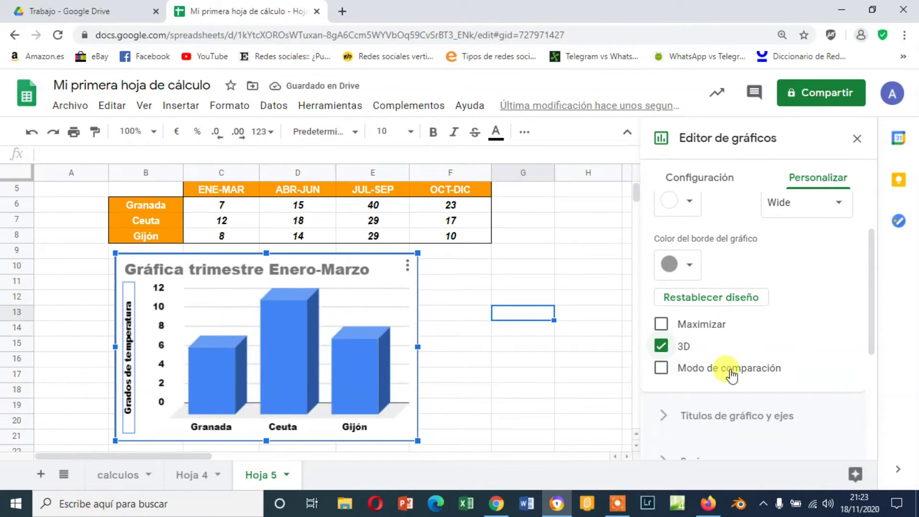
Step: Look over the chart and axis title options and set the ENE-MAR series color to orange
{"action": "left_click_drag", "start_coordinate": [872, 330], "coordinate": [871, 388]}
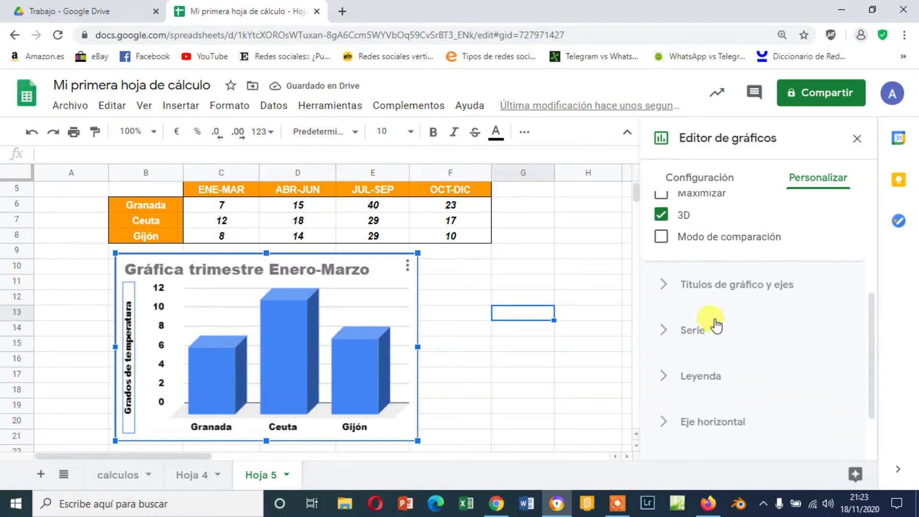
{"action": "left_click", "coordinate": [702, 287]}
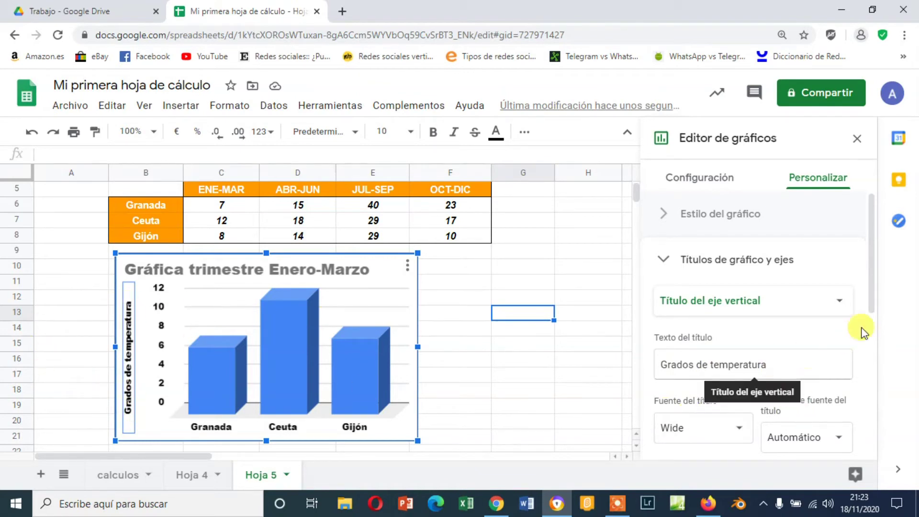
{"action": "left_click_drag", "start_coordinate": [871, 297], "coordinate": [885, 392]}
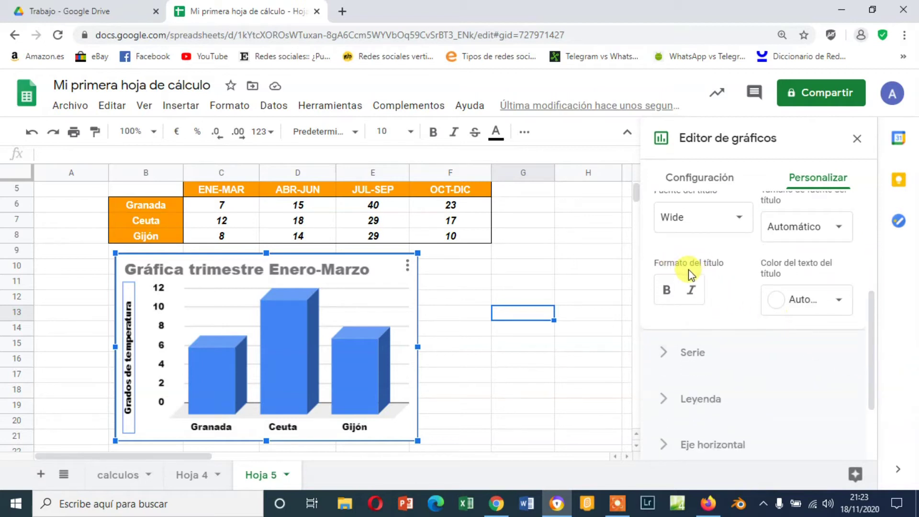
{"action": "left_click", "coordinate": [698, 357]}
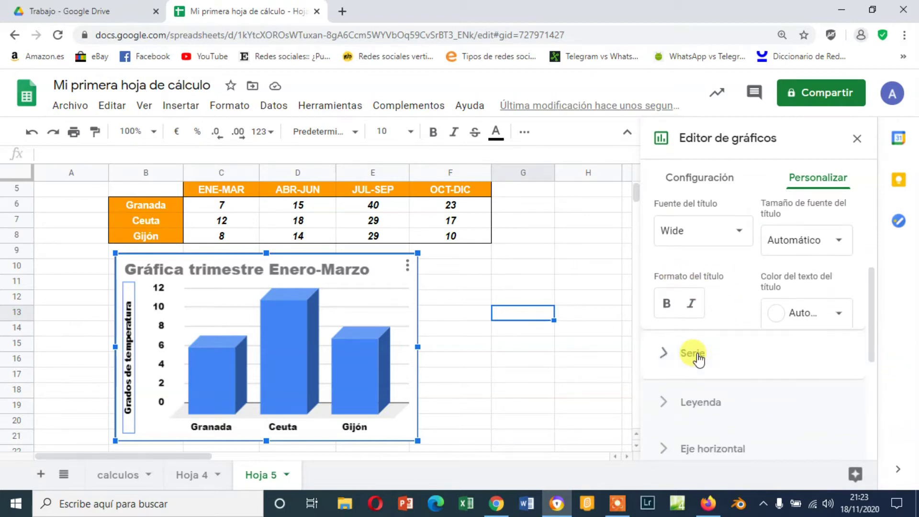
{"action": "left_click_drag", "start_coordinate": [871, 281], "coordinate": [869, 327]}
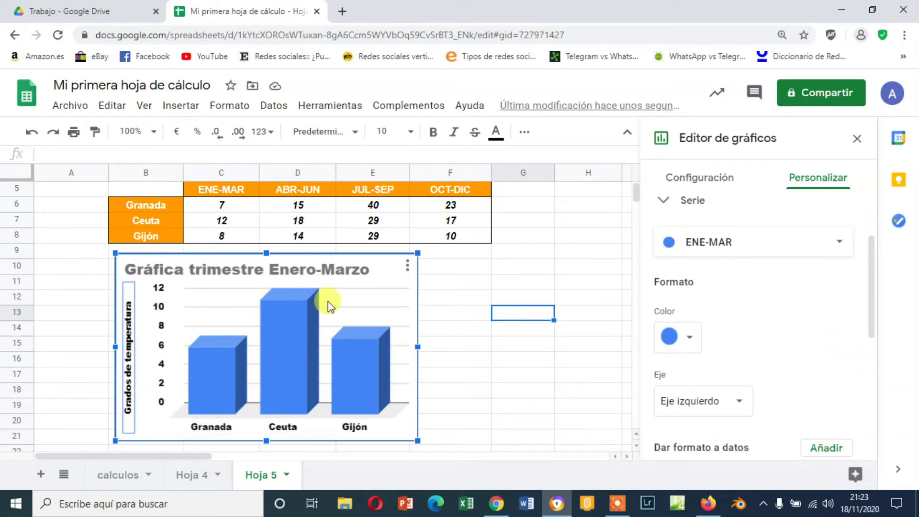
{"action": "left_click", "coordinate": [693, 340]}
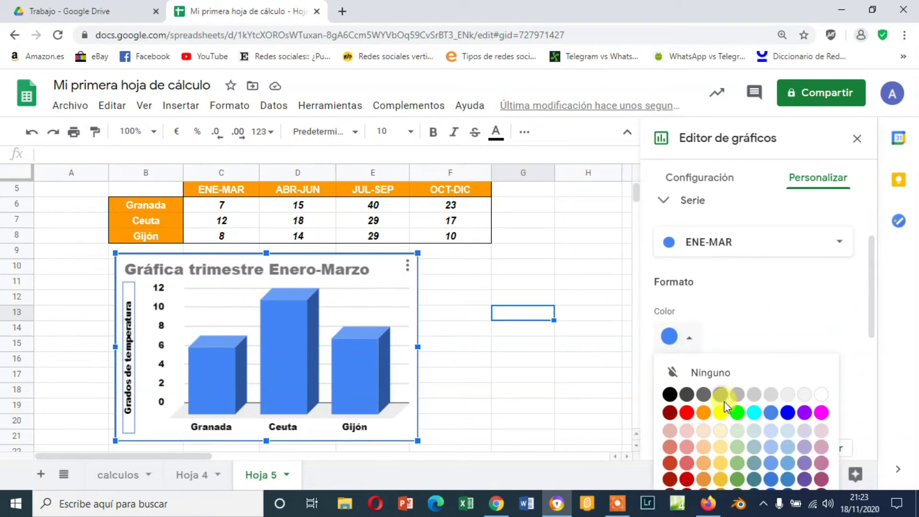
{"action": "left_click", "coordinate": [703, 413]}
Step: Examine the chart's legend and horizontal axis options and close the chart editor
{"action": "left_click_drag", "start_coordinate": [871, 287], "coordinate": [883, 383]}
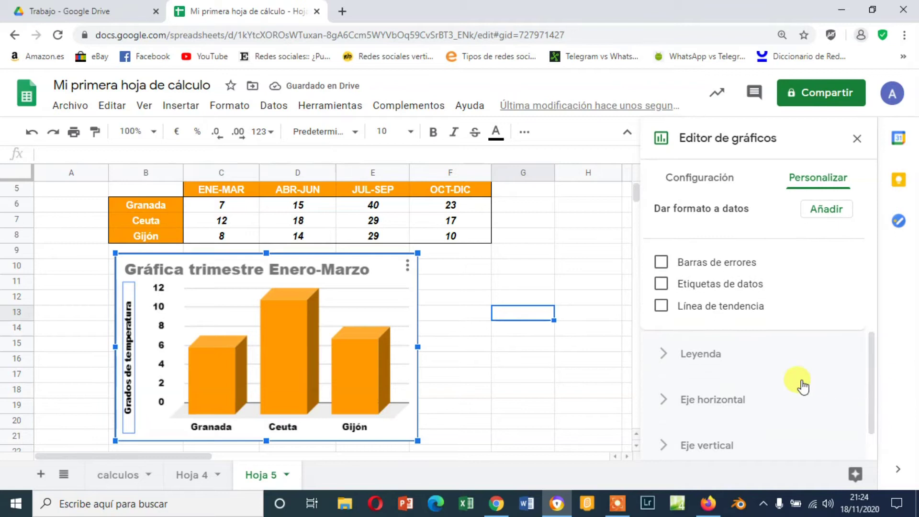
{"action": "left_click", "coordinate": [699, 359]}
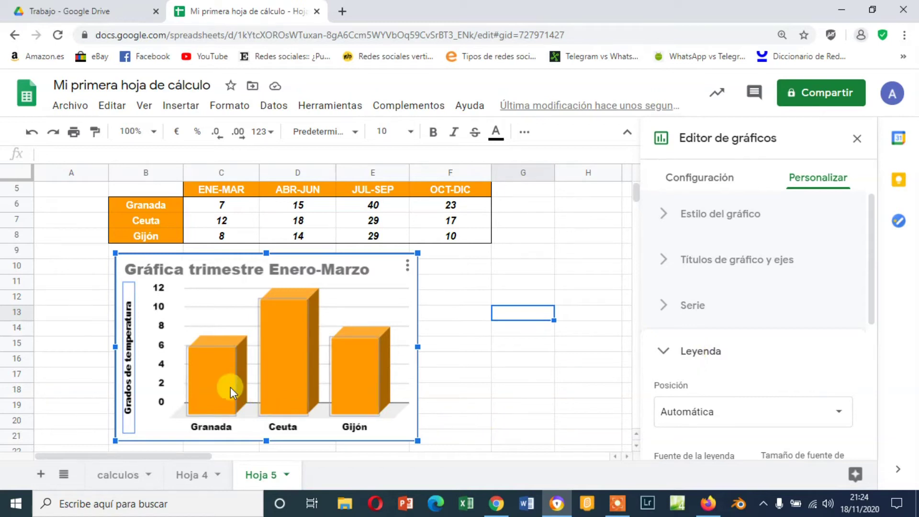
{"action": "left_click_drag", "start_coordinate": [871, 276], "coordinate": [877, 433]}
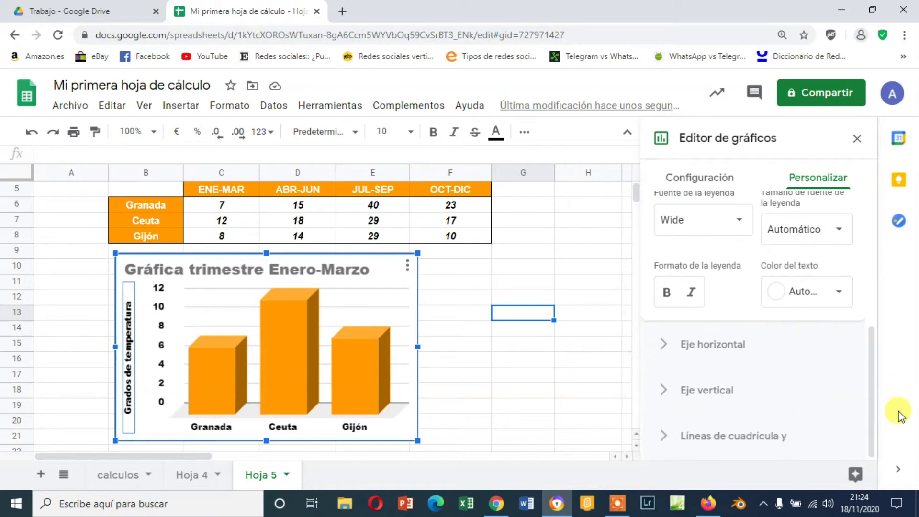
{"action": "left_click", "coordinate": [704, 346]}
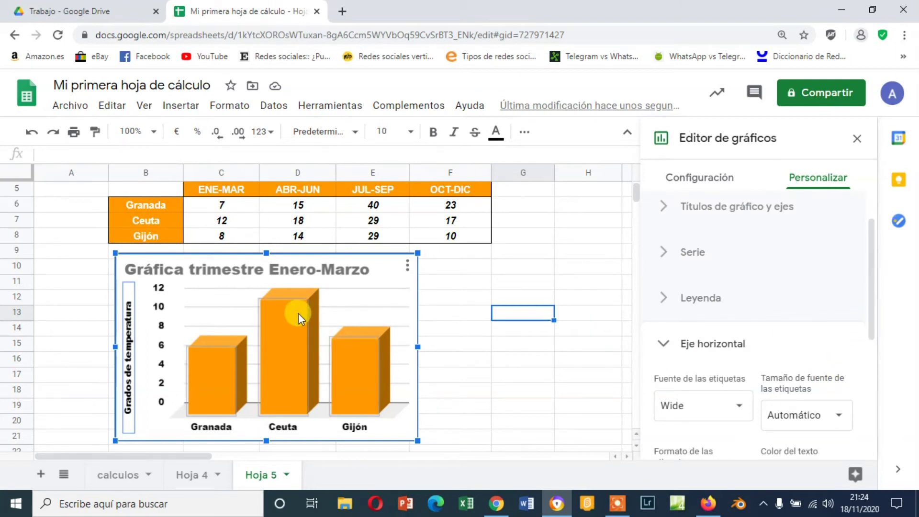
{"action": "left_click_drag", "start_coordinate": [871, 256], "coordinate": [876, 173]}
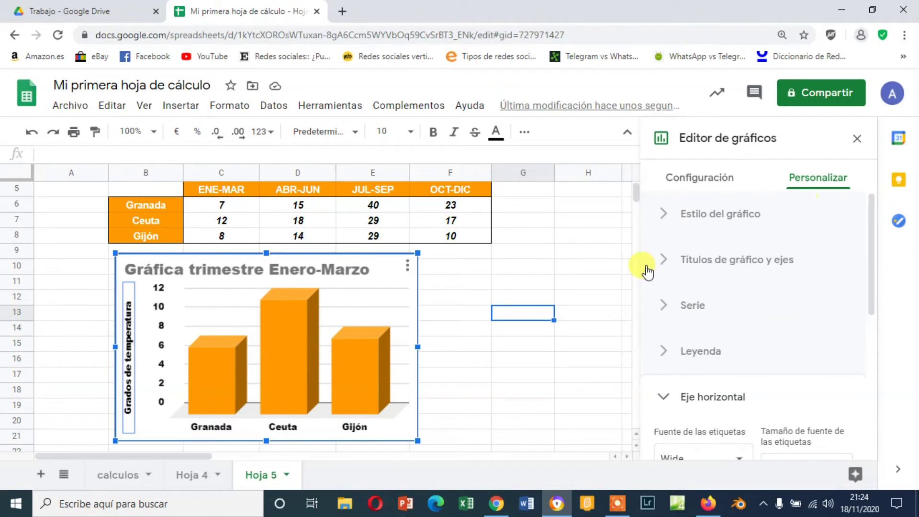
{"action": "left_click", "coordinate": [459, 300]}
{"action": "left_click", "coordinate": [418, 319]}
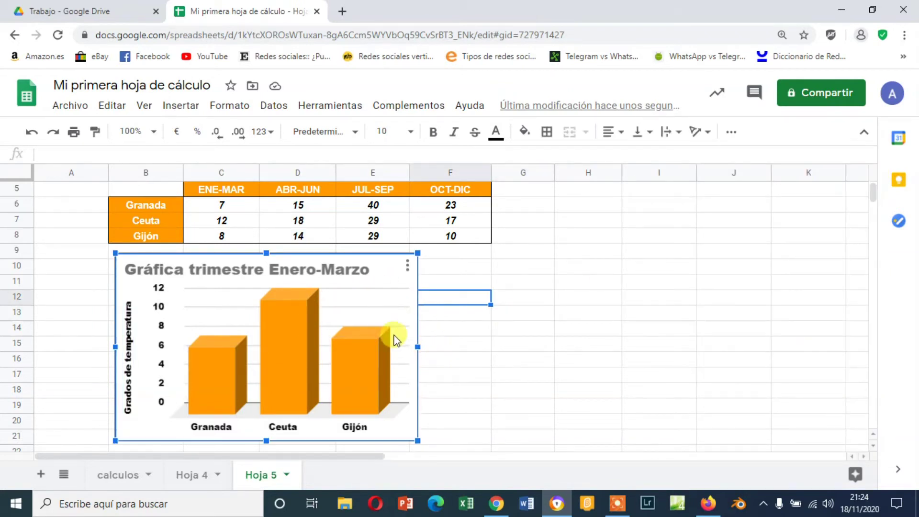
{"action": "right_click", "coordinate": [414, 315]}
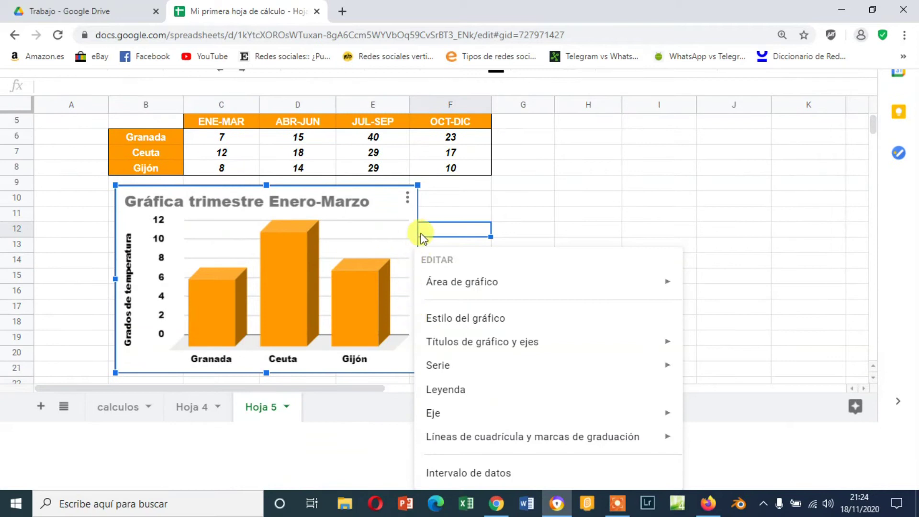
{"action": "left_click", "coordinate": [416, 208]}
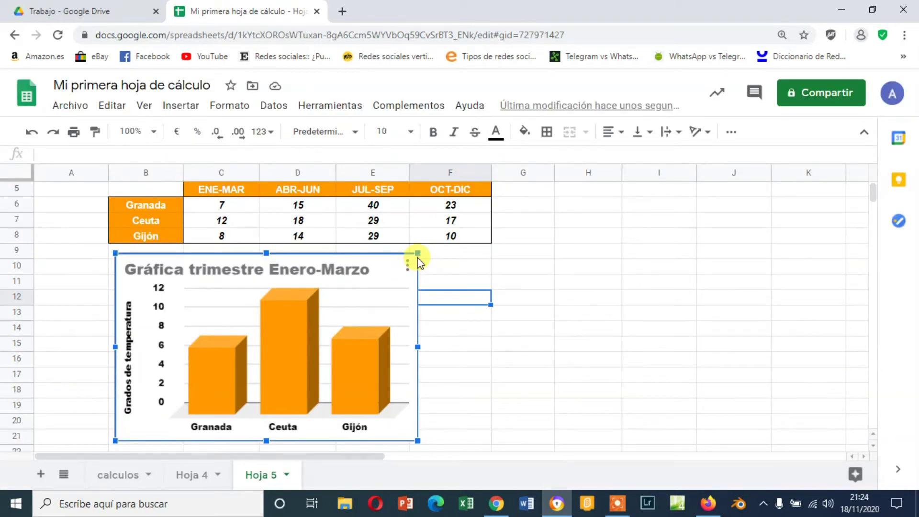
{"action": "left_click", "coordinate": [417, 258]}
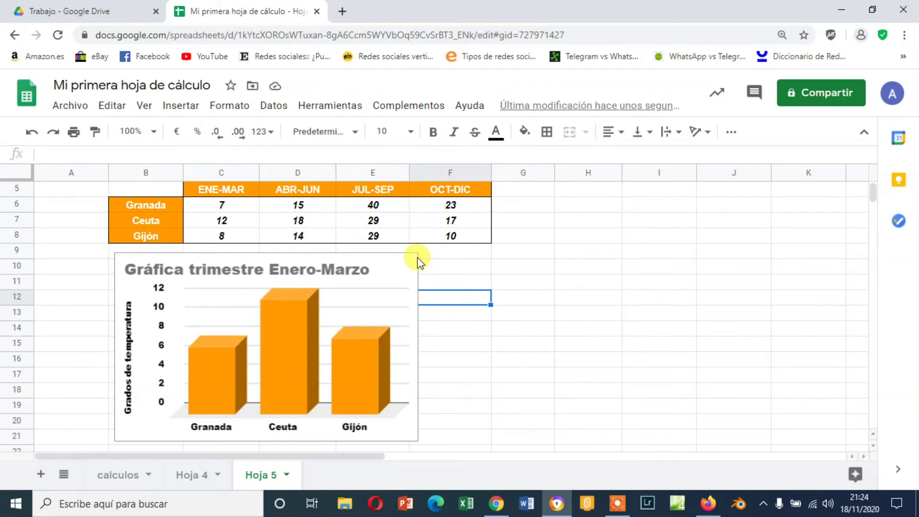
{"action": "left_click", "coordinate": [584, 281]}
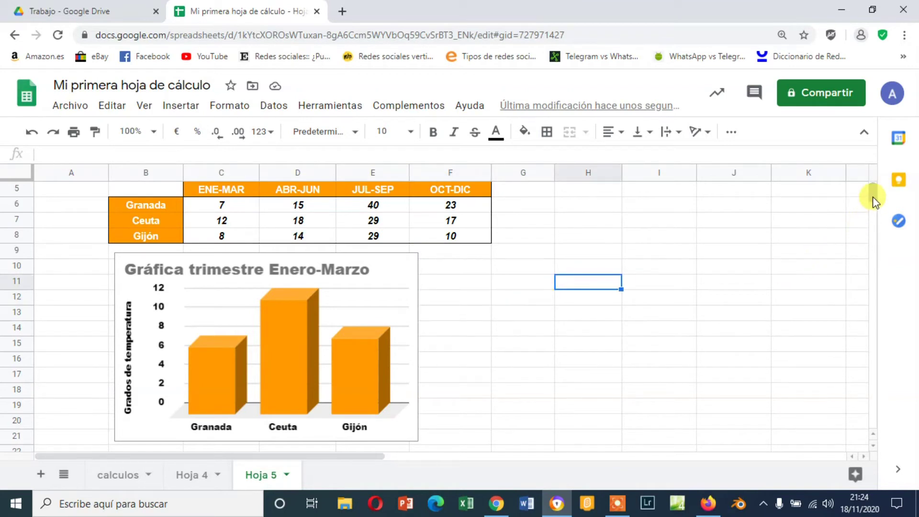
Step: Insert a chart from the whole temperature table in the range B5:F8
{"action": "scroll", "coordinate": [874, 198], "scroll_direction": "up", "scroll_amount": 2}
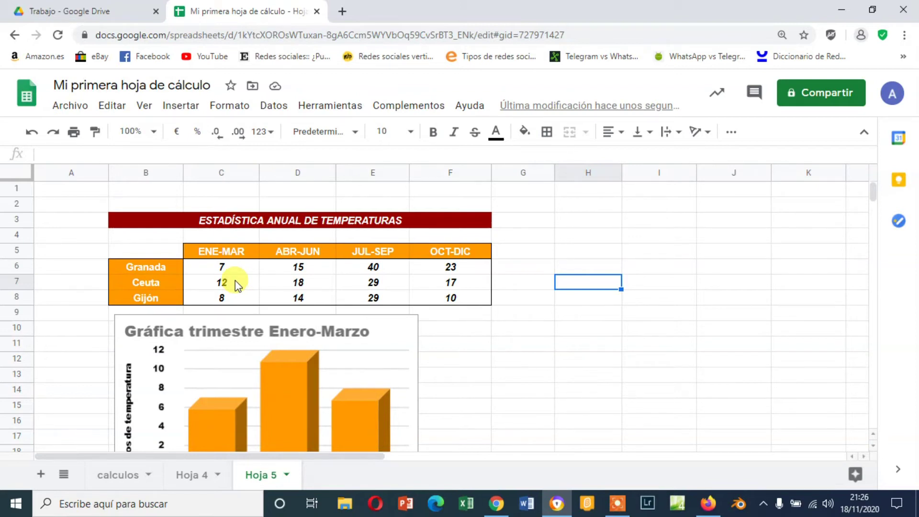
{"action": "left_click_drag", "start_coordinate": [138, 250], "coordinate": [469, 296]}
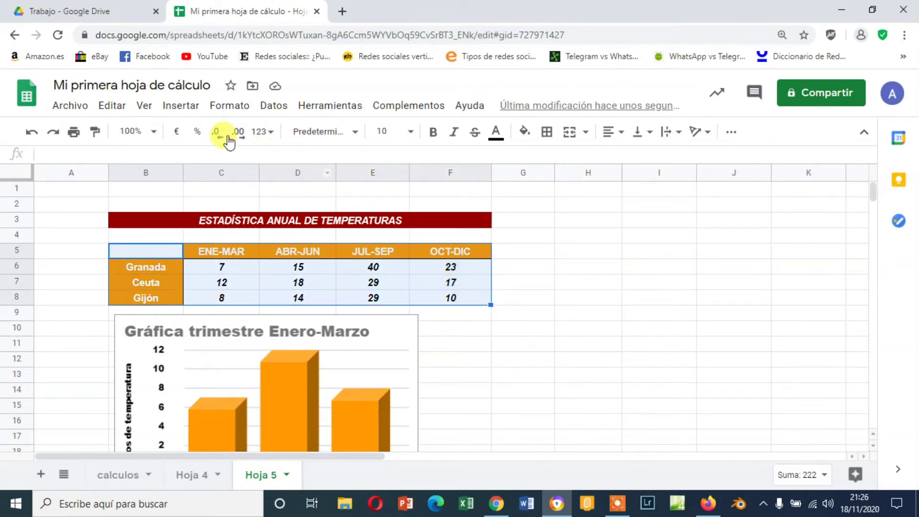
{"action": "left_click", "coordinate": [185, 107]}
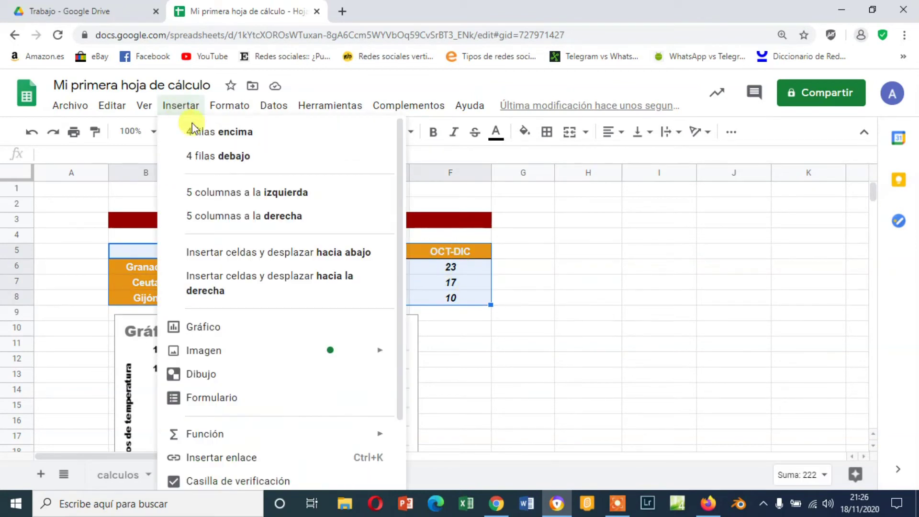
{"action": "left_click", "coordinate": [215, 329]}
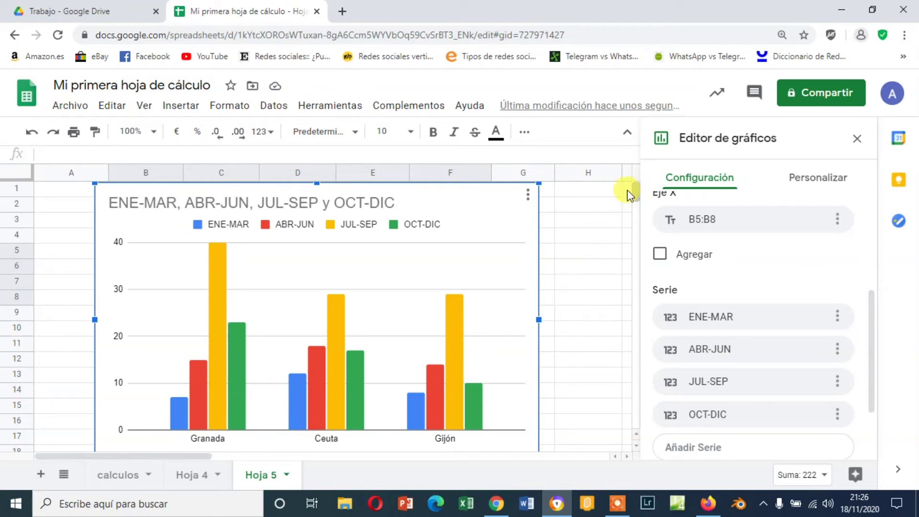
Step: Close the chart editor, then move and shrink the new four-quarter chart to span about columns F to K and rows 10 to 23
{"action": "left_click_drag", "start_coordinate": [509, 220], "coordinate": [558, 300]}
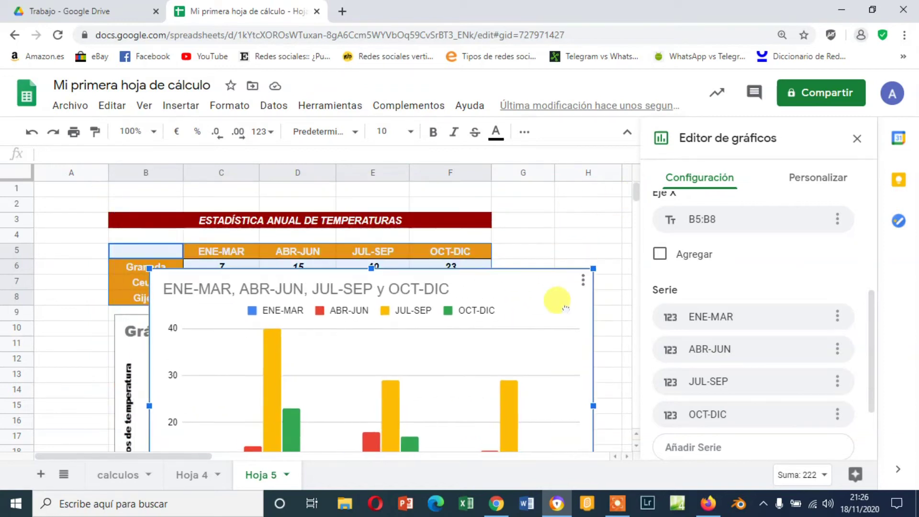
{"action": "scroll", "coordinate": [567, 312], "scroll_direction": "down", "scroll_amount": 2}
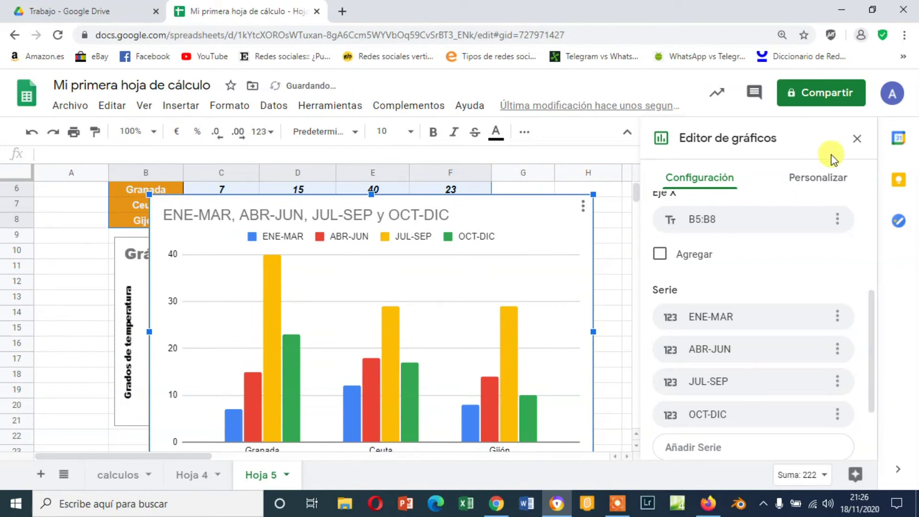
{"action": "left_click", "coordinate": [856, 139]}
{"action": "left_click", "coordinate": [589, 197]}
{"action": "left_click_drag", "start_coordinate": [593, 194], "coordinate": [762, 260]}
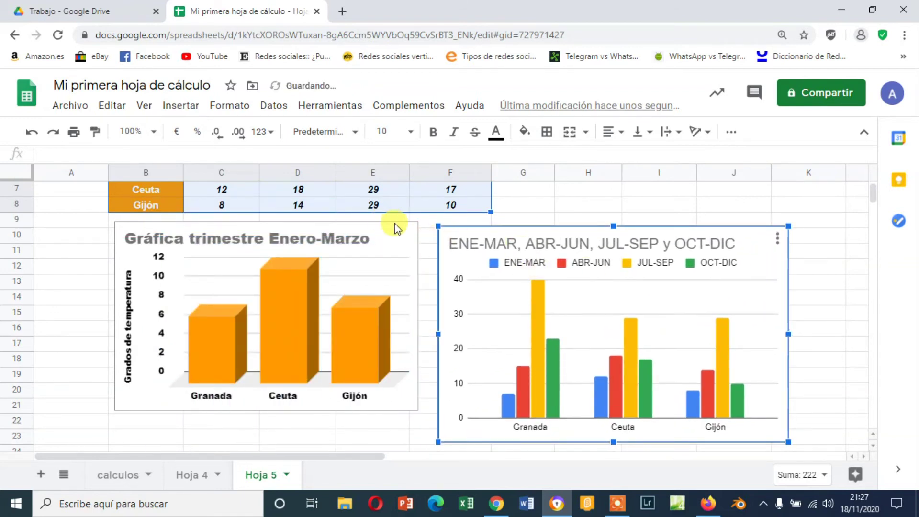
Step: Move the orange "Gráfica trimestre Enero-Marzo" chart down so it starts at about row 25 below the table
{"action": "left_click", "coordinate": [394, 267]}
{"action": "left_click_drag", "start_coordinate": [396, 241], "coordinate": [375, 467]}
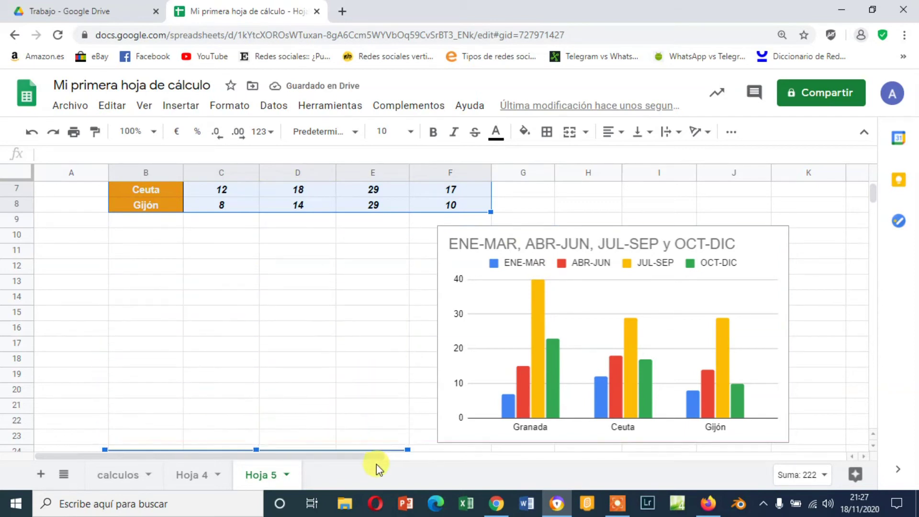
{"action": "scroll", "coordinate": [426, 369], "scroll_direction": "down", "scroll_amount": 3}
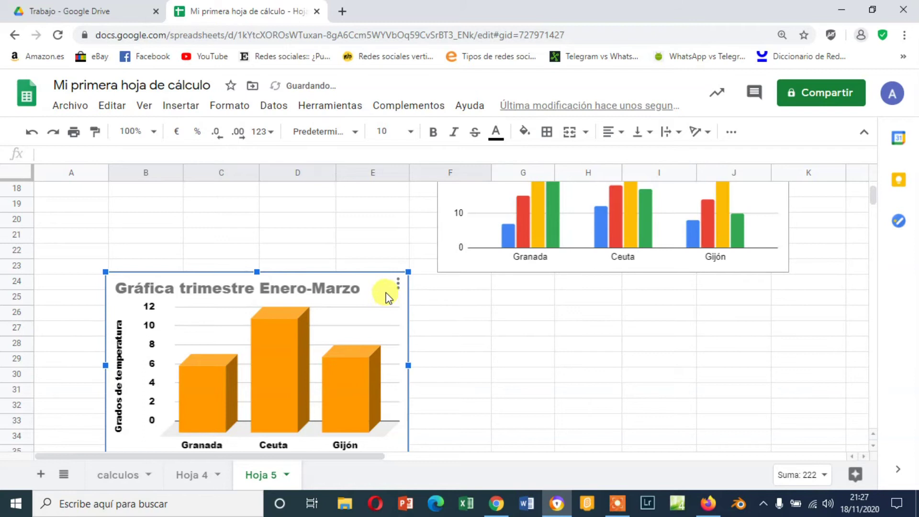
{"action": "scroll", "coordinate": [451, 246], "scroll_direction": "down", "scroll_amount": 1}
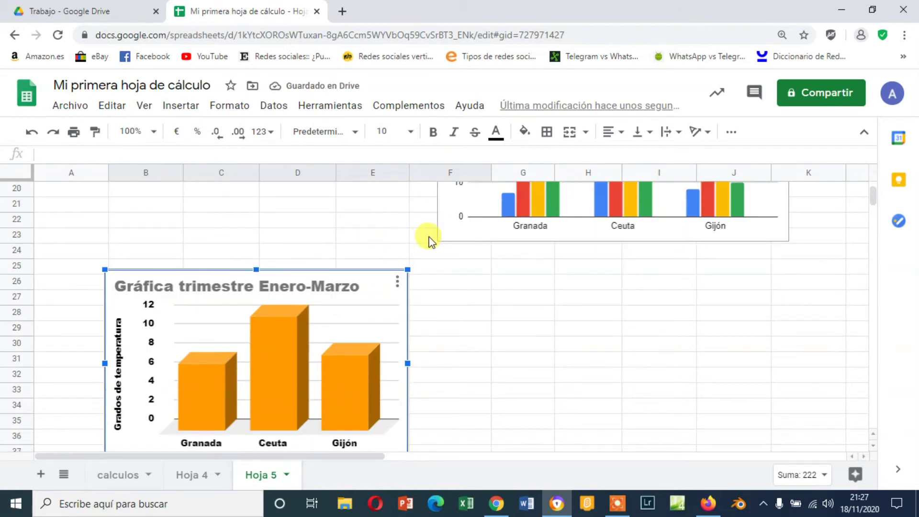
Step: Move the four-quarter chart directly below the temperature table and widen it to match the table's width from column B to F
{"action": "scroll", "coordinate": [522, 254], "scroll_direction": "up", "scroll_amount": 5}
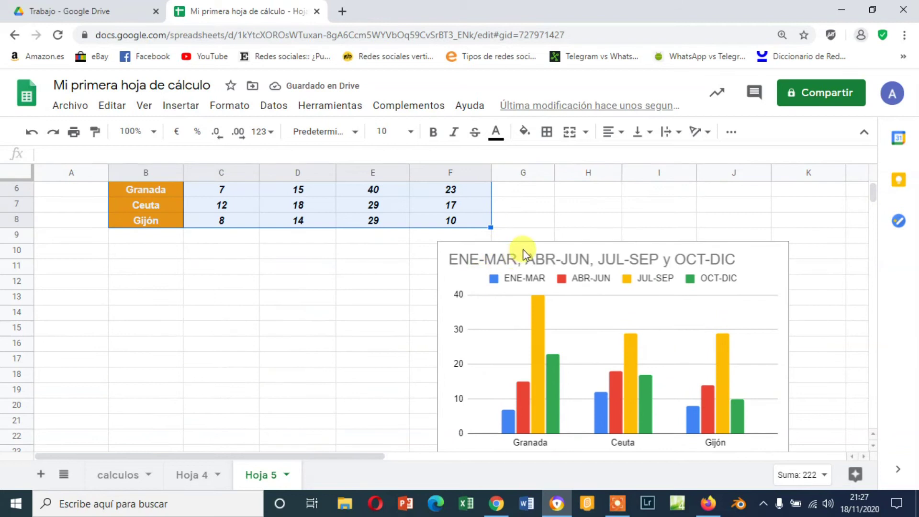
{"action": "left_click", "coordinate": [584, 245]}
{"action": "left_click_drag", "start_coordinate": [581, 247], "coordinate": [242, 239]}
{"action": "scroll", "coordinate": [397, 337], "scroll_direction": "up", "scroll_amount": 1}
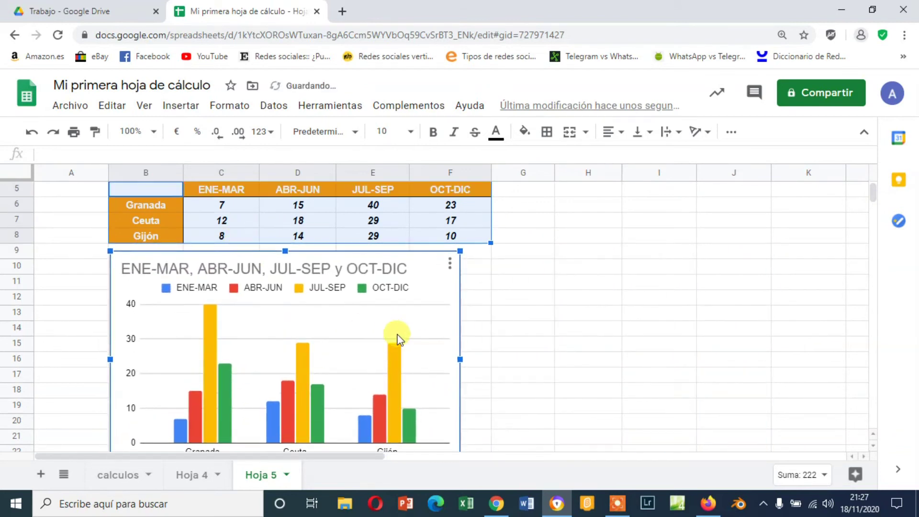
{"action": "left_click_drag", "start_coordinate": [459, 359], "coordinate": [493, 359]}
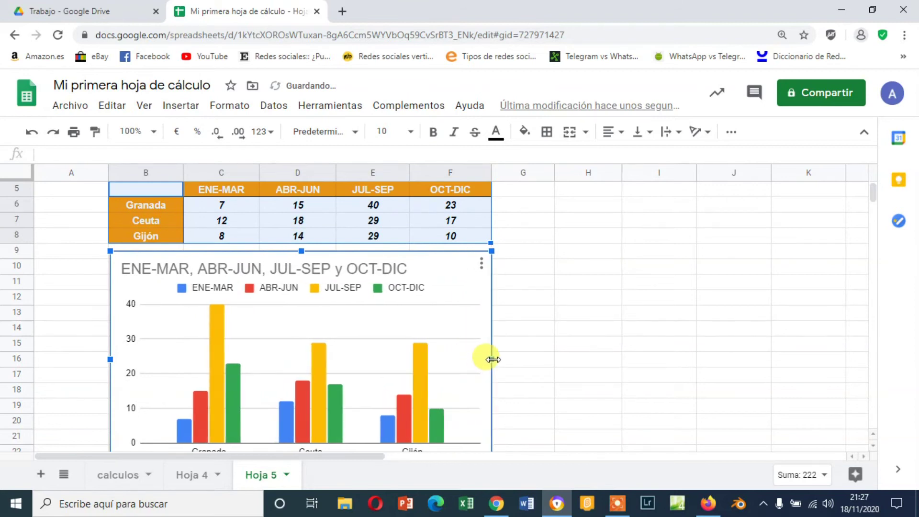
{"action": "left_click", "coordinate": [571, 341]}
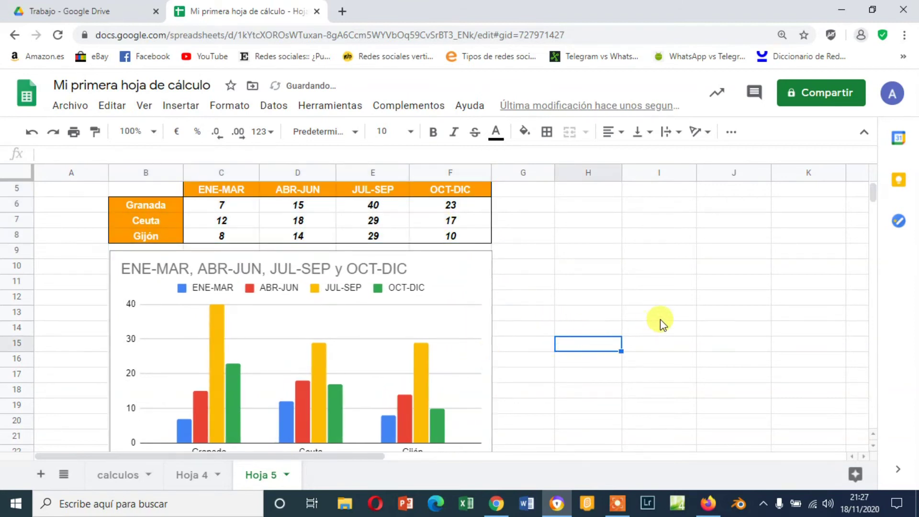
Step: Change the four-quarter chart's title to "Comparativa por ciudades" and leave the chart editor
{"action": "scroll", "coordinate": [874, 191], "scroll_direction": "down", "scroll_amount": 2}
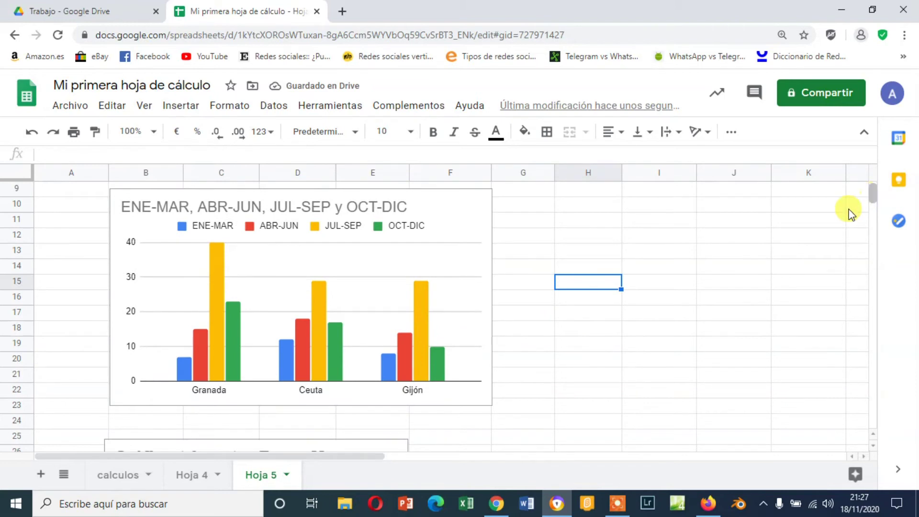
{"action": "scroll", "coordinate": [688, 318], "scroll_direction": "up", "scroll_amount": 3}
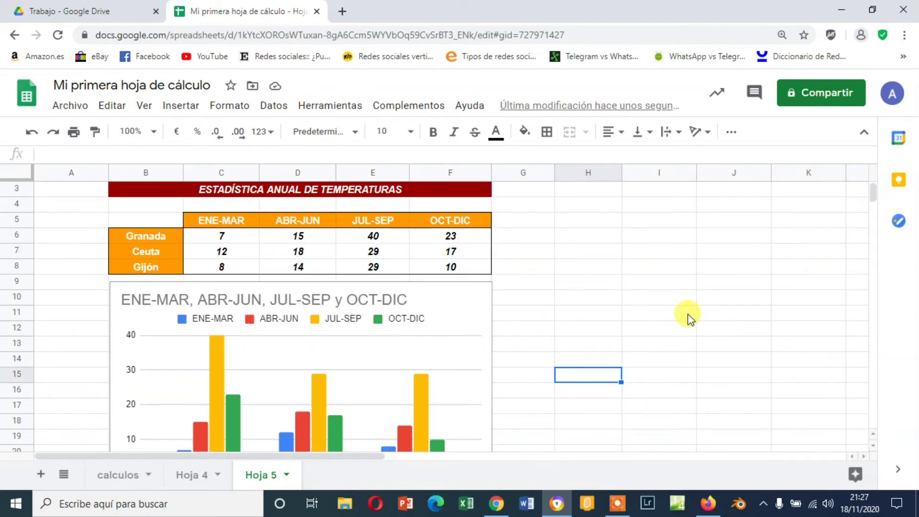
{"action": "scroll", "coordinate": [689, 318], "scroll_direction": "down", "scroll_amount": 1}
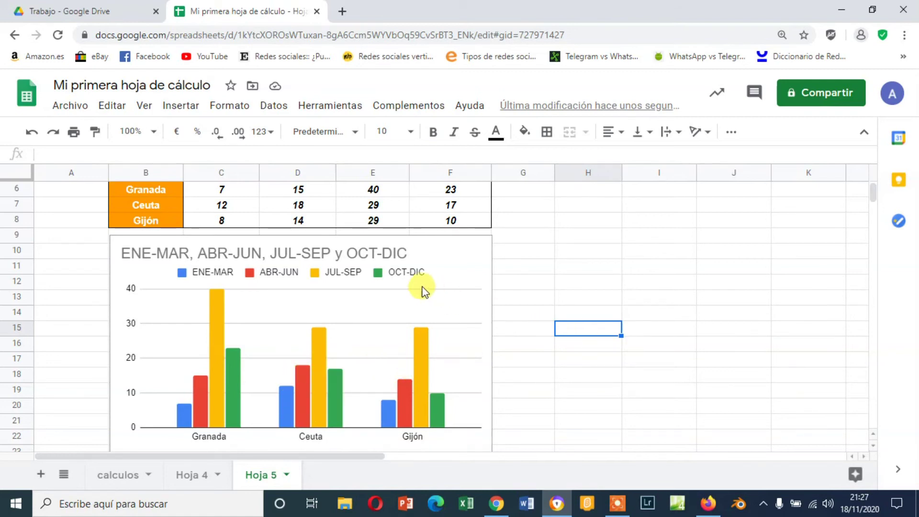
{"action": "left_click", "coordinate": [392, 257]}
{"action": "scroll", "coordinate": [392, 251], "scroll_direction": "up", "scroll_amount": 1}
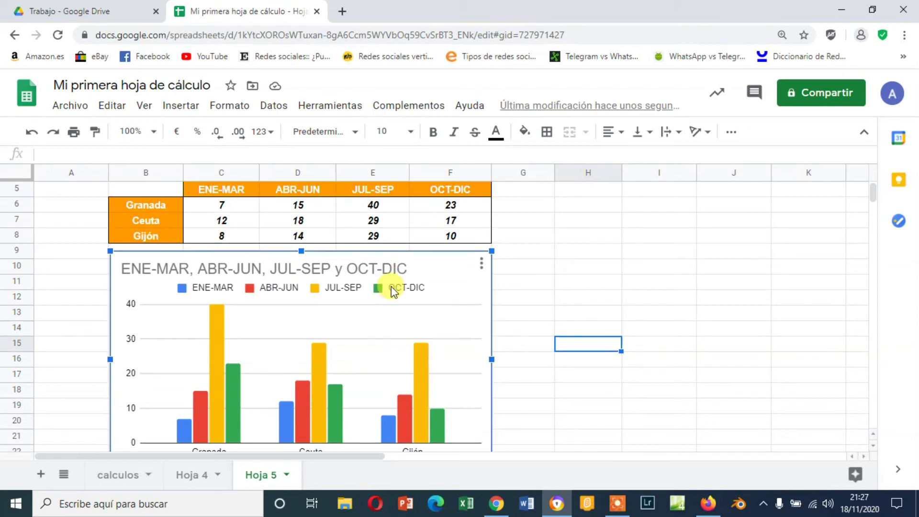
{"action": "double_click", "coordinate": [400, 271]}
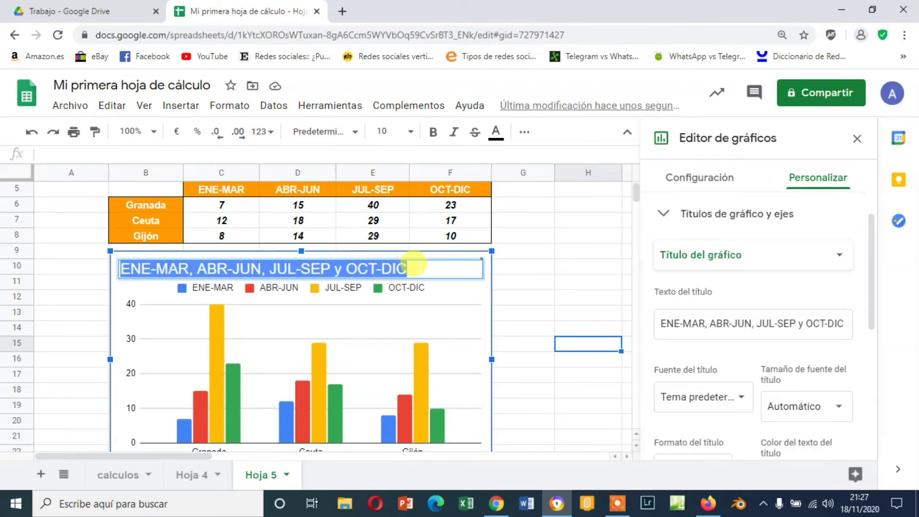
{"action": "type", "text": "Comparativa por ciudades"}
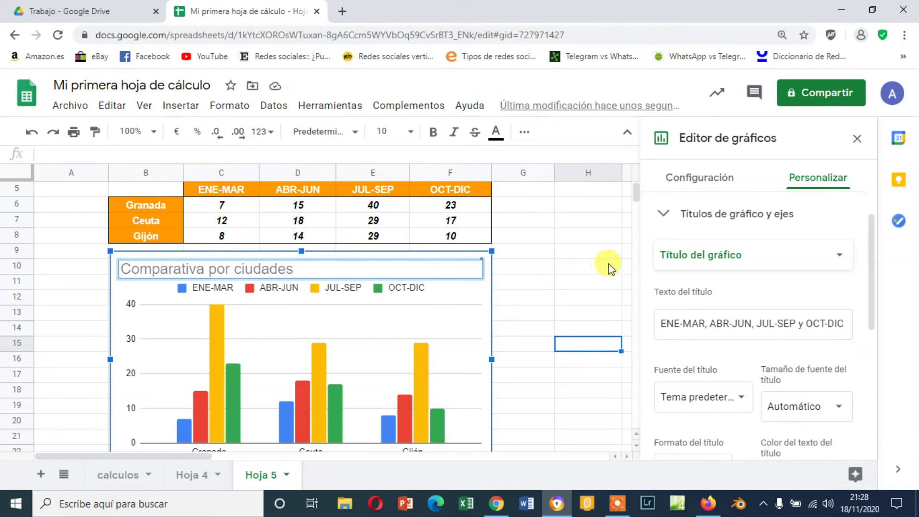
{"action": "left_click", "coordinate": [569, 254]}
Step: Turn on data labels for all series of the "Comparativa por ciudades" chart and leave the chart editor
{"action": "scroll", "coordinate": [562, 319], "scroll_direction": "up", "scroll_amount": 1}
{"action": "scroll", "coordinate": [562, 318], "scroll_direction": "down", "scroll_amount": 2}
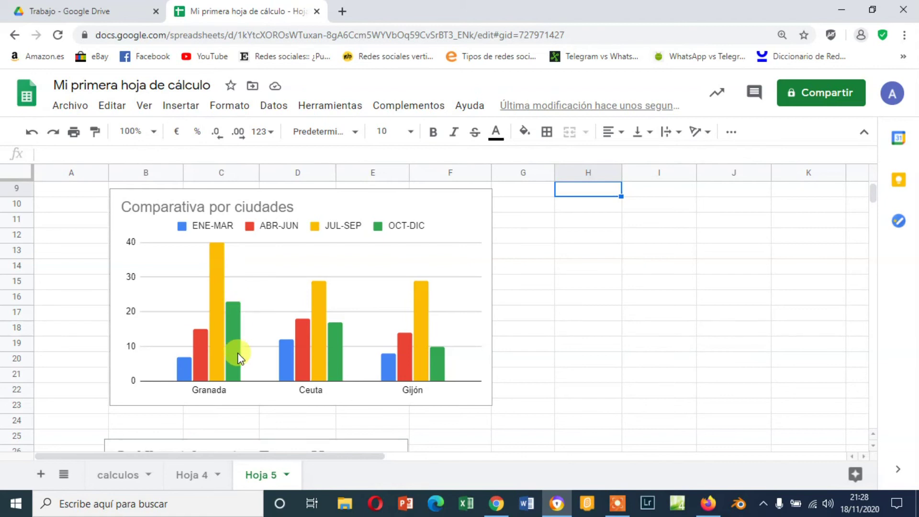
{"action": "double_click", "coordinate": [479, 220]}
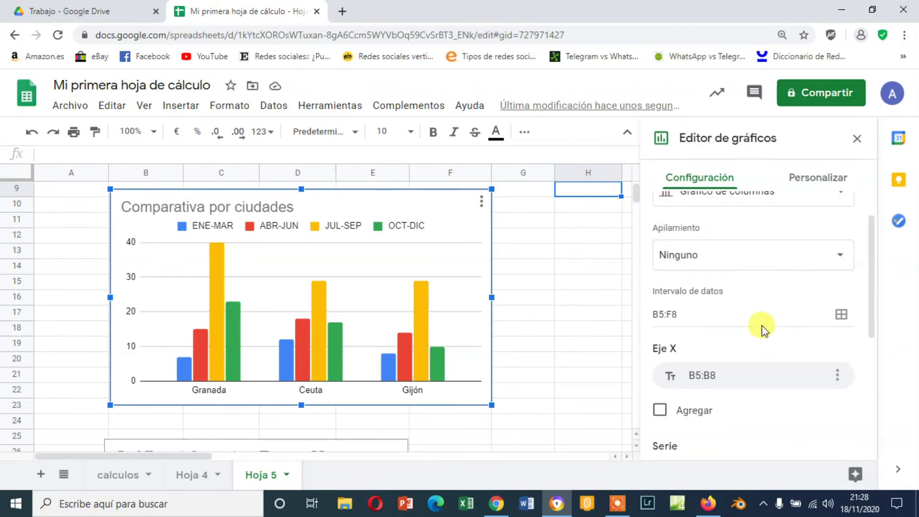
{"action": "scroll", "coordinate": [770, 385], "scroll_direction": "up", "scroll_amount": 1}
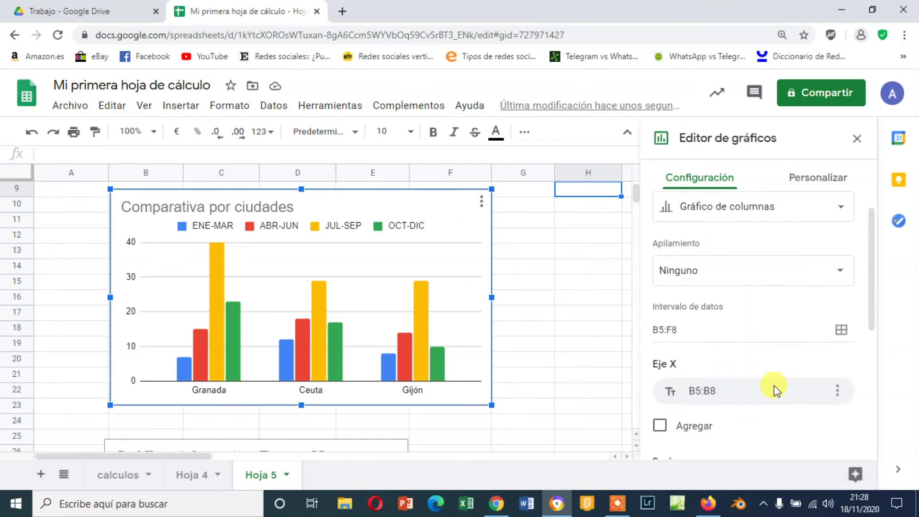
{"action": "scroll", "coordinate": [772, 383], "scroll_direction": "down", "scroll_amount": 4}
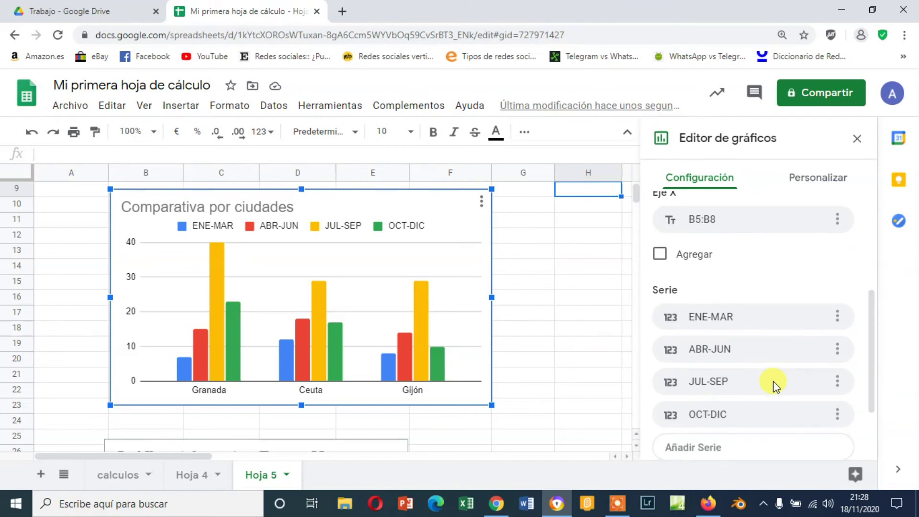
{"action": "left_click", "coordinate": [820, 178]}
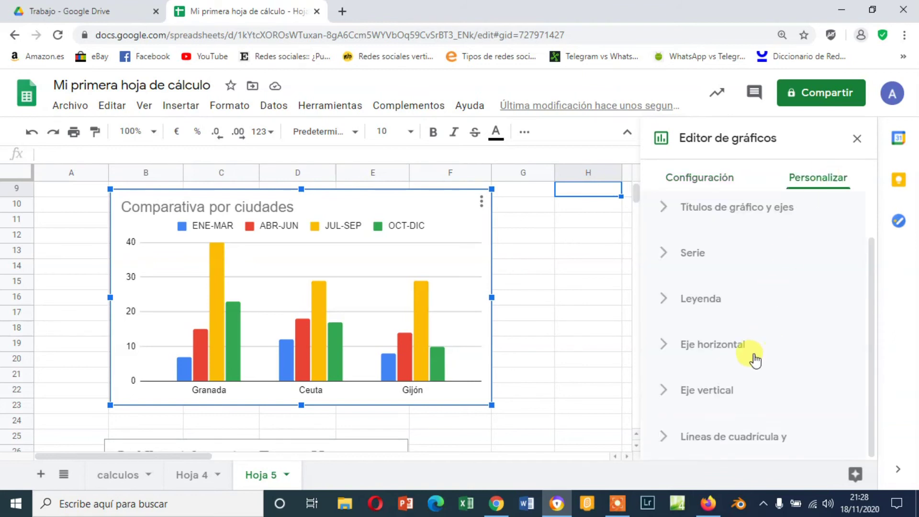
{"action": "left_click", "coordinate": [694, 255]}
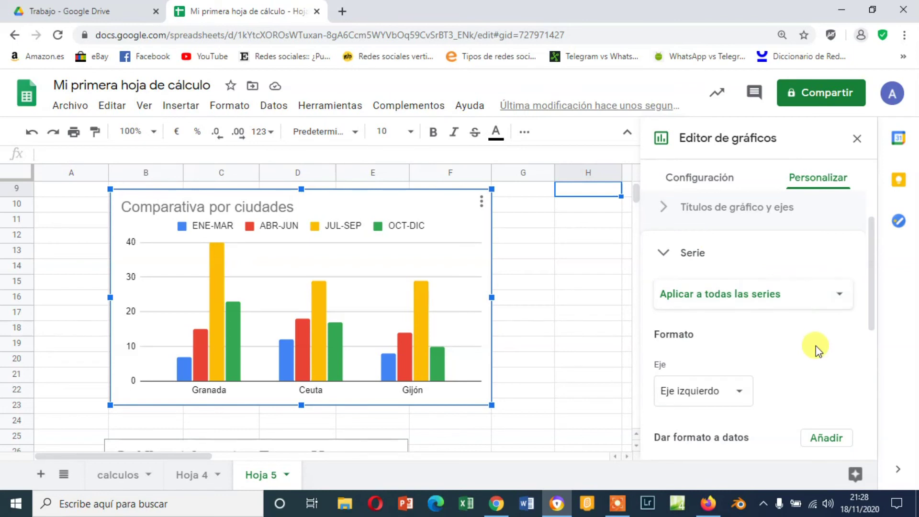
{"action": "scroll", "coordinate": [816, 345], "scroll_direction": "up", "scroll_amount": 1}
{"action": "scroll", "coordinate": [816, 351], "scroll_direction": "down", "scroll_amount": 5}
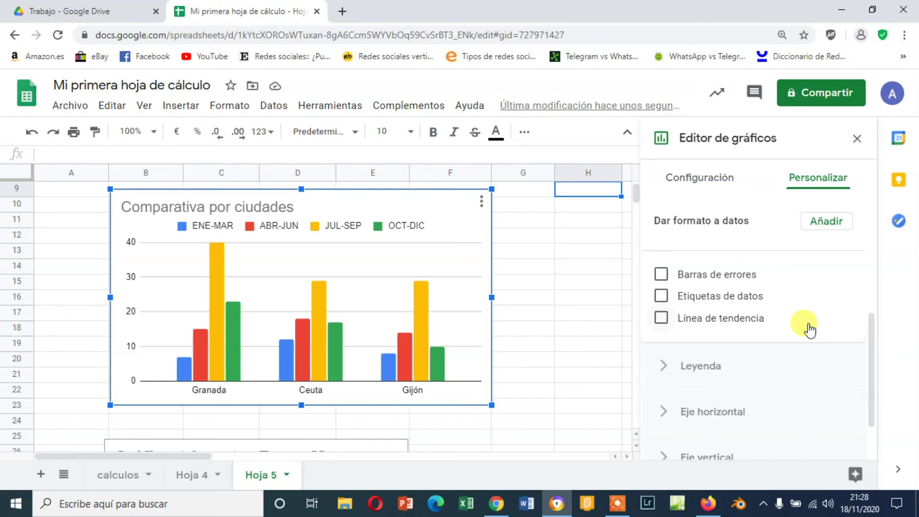
{"action": "left_click", "coordinate": [661, 297]}
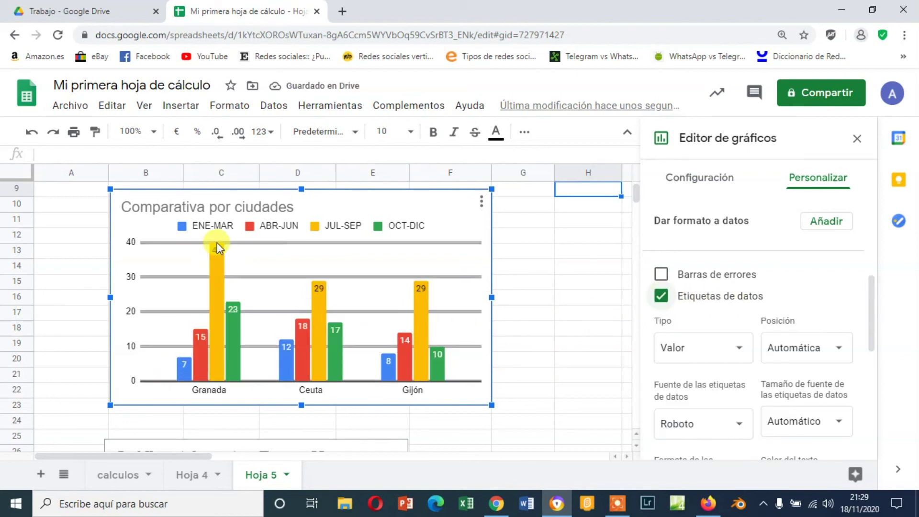
{"action": "left_click", "coordinate": [568, 288]}
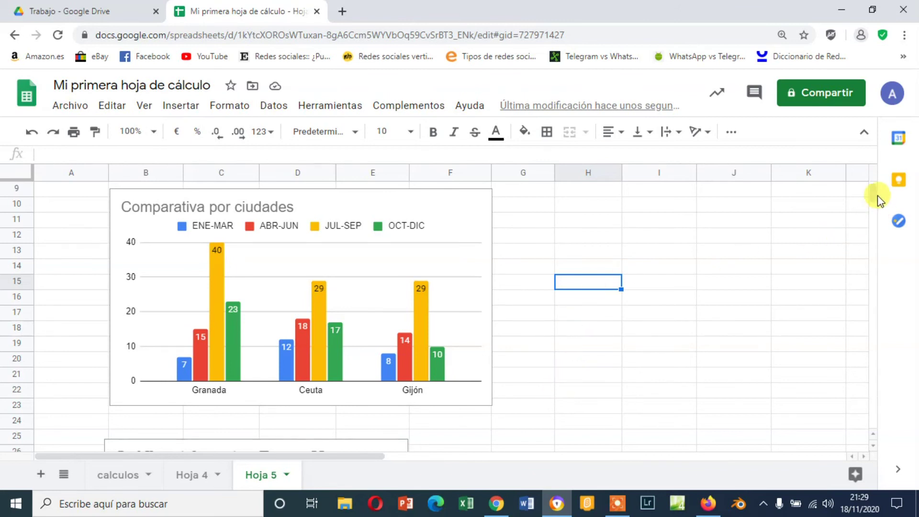
Step: Reopen the "Comparativa por ciudades" chart for editing and change its type to a line chart
{"action": "scroll", "coordinate": [874, 195], "scroll_direction": "up", "scroll_amount": 3}
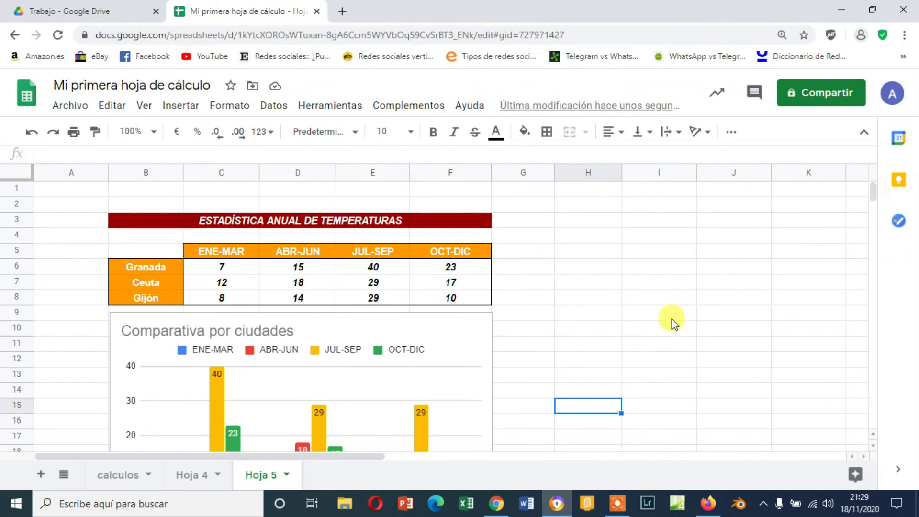
{"action": "scroll", "coordinate": [617, 333], "scroll_direction": "down", "scroll_amount": 2}
{"action": "scroll", "coordinate": [619, 335], "scroll_direction": "up", "scroll_amount": 1}
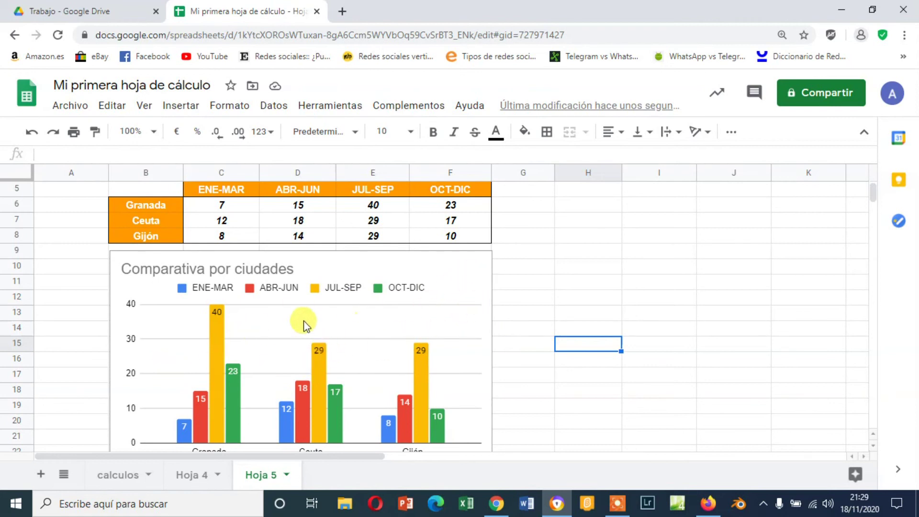
{"action": "left_click", "coordinate": [475, 273]}
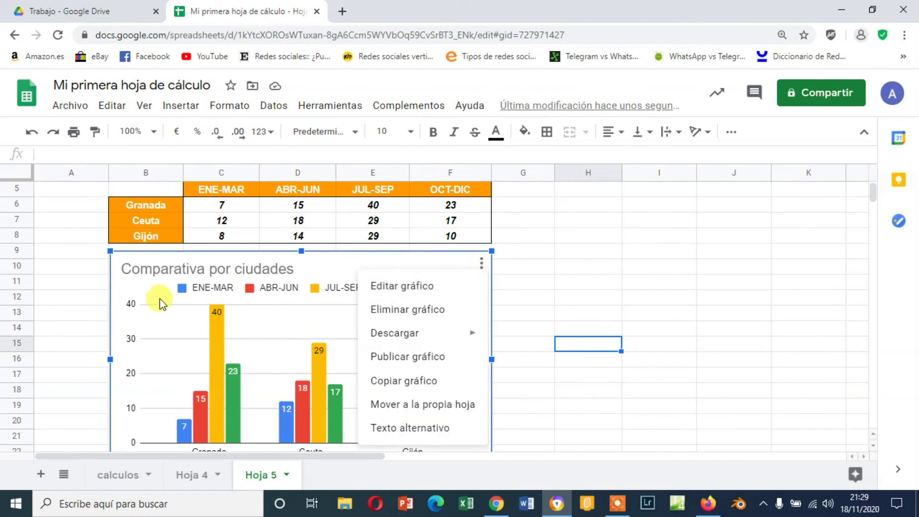
{"action": "double_click", "coordinate": [141, 288]}
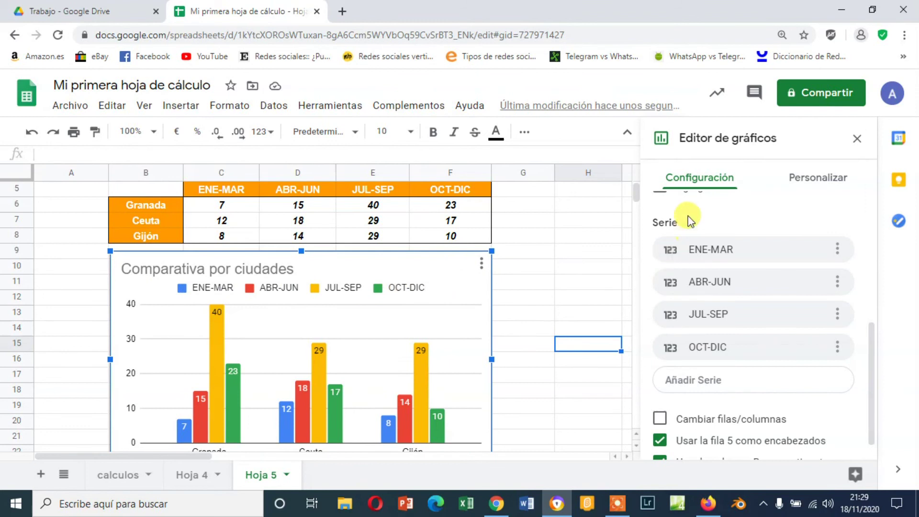
{"action": "left_click_drag", "start_coordinate": [870, 335], "coordinate": [869, 150]}
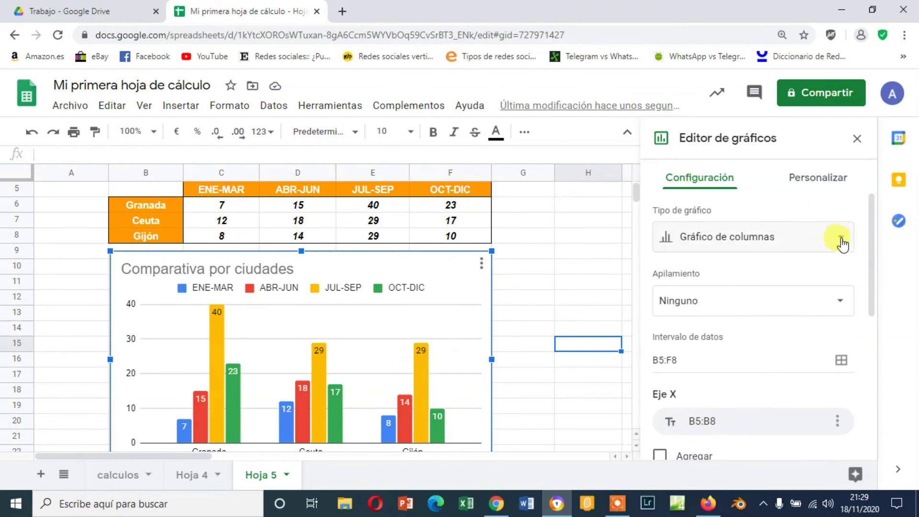
{"action": "left_click", "coordinate": [841, 239]}
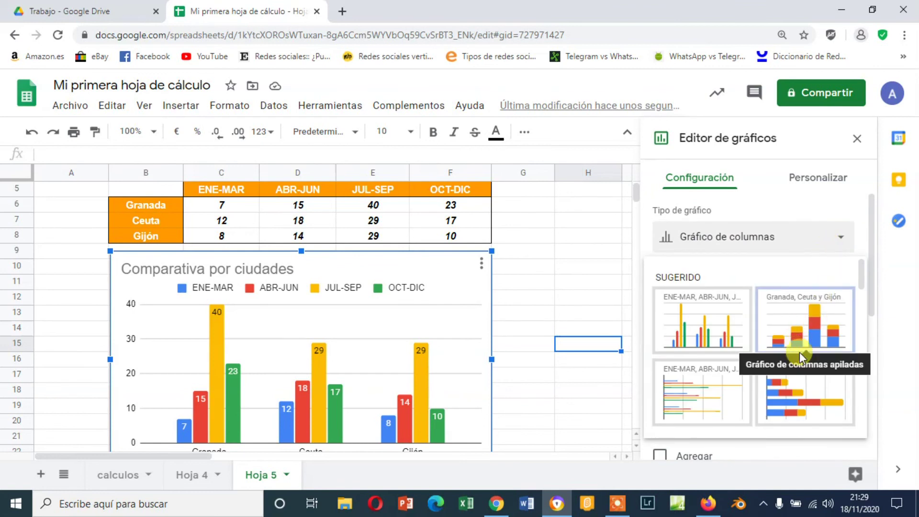
{"action": "scroll", "coordinate": [808, 379], "scroll_direction": "down", "scroll_amount": 3}
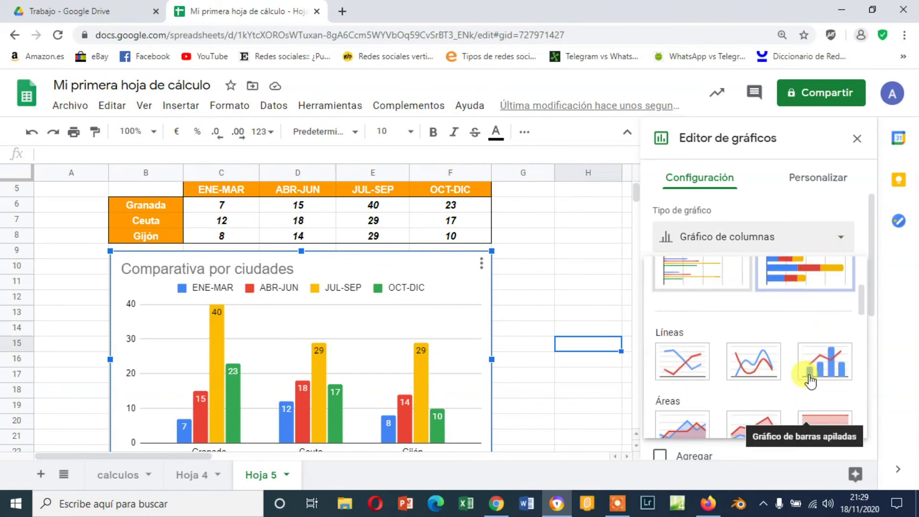
{"action": "scroll", "coordinate": [808, 379], "scroll_direction": "down", "scroll_amount": 2}
{"action": "scroll", "coordinate": [809, 377], "scroll_direction": "up", "scroll_amount": 1}
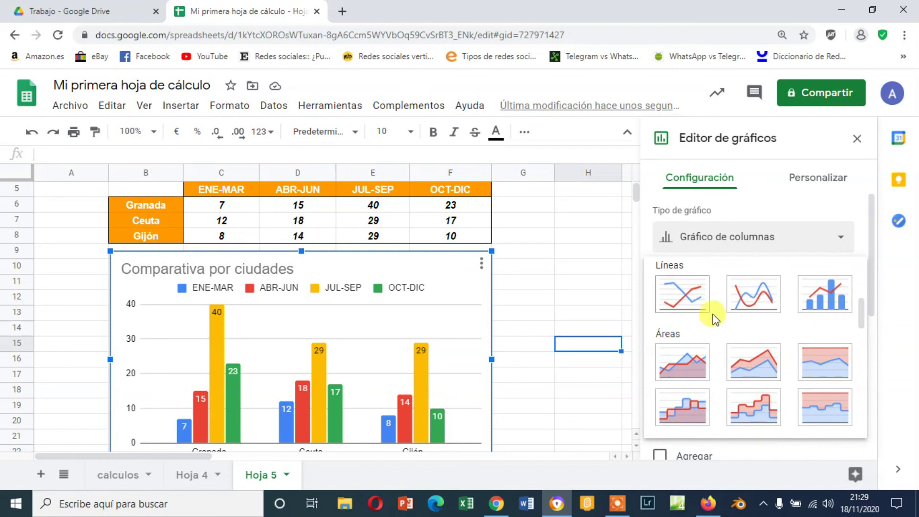
{"action": "left_click", "coordinate": [694, 302]}
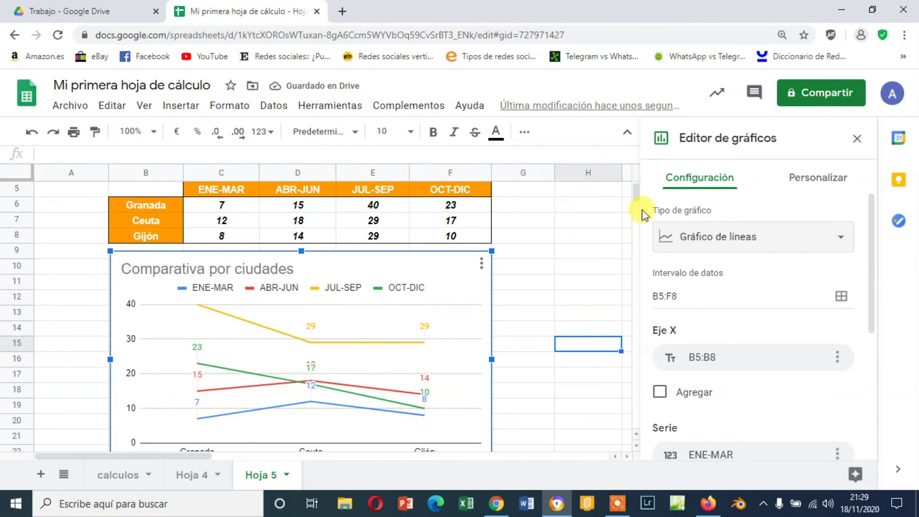
Step: Change the chart below the table to the suggested stacked column chart "Granada, Ceuta y Gijón" and leave the chart editor
{"action": "scroll", "coordinate": [638, 194], "scroll_direction": "down", "scroll_amount": 3}
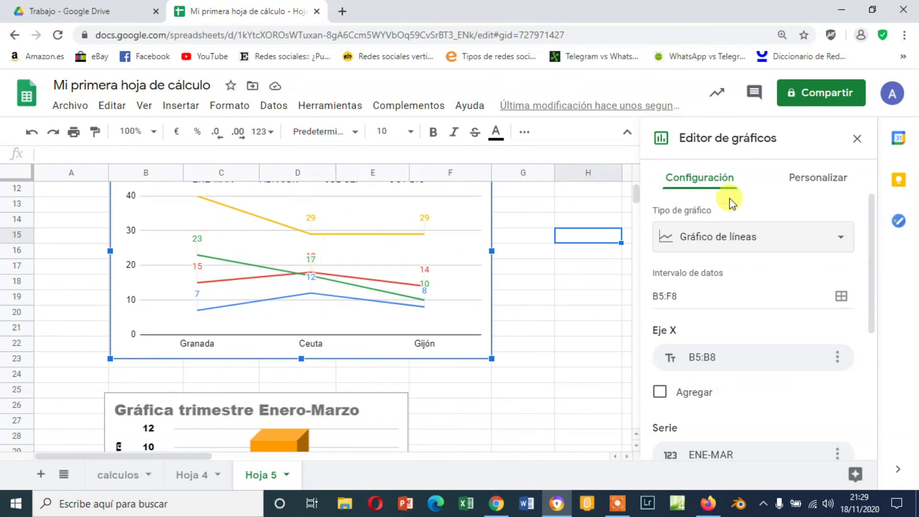
{"action": "scroll", "coordinate": [638, 201], "scroll_direction": "up", "scroll_amount": 3}
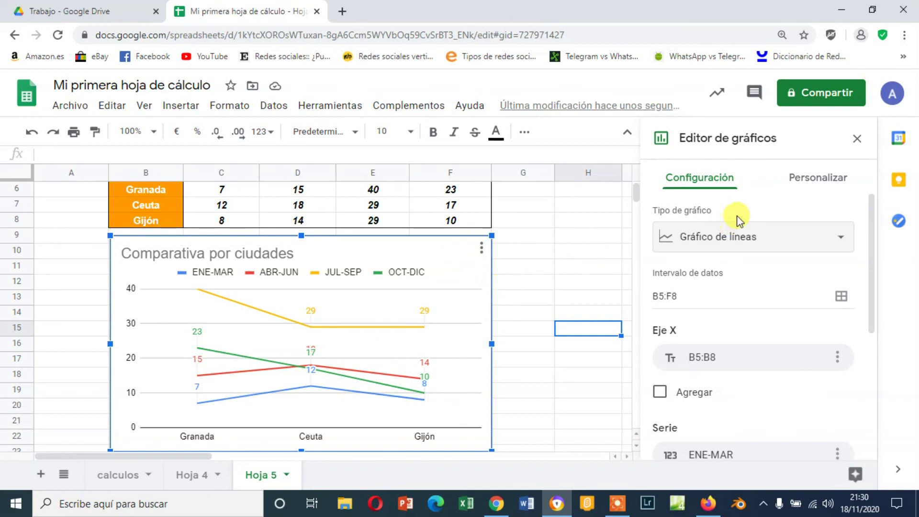
{"action": "left_click", "coordinate": [735, 242]}
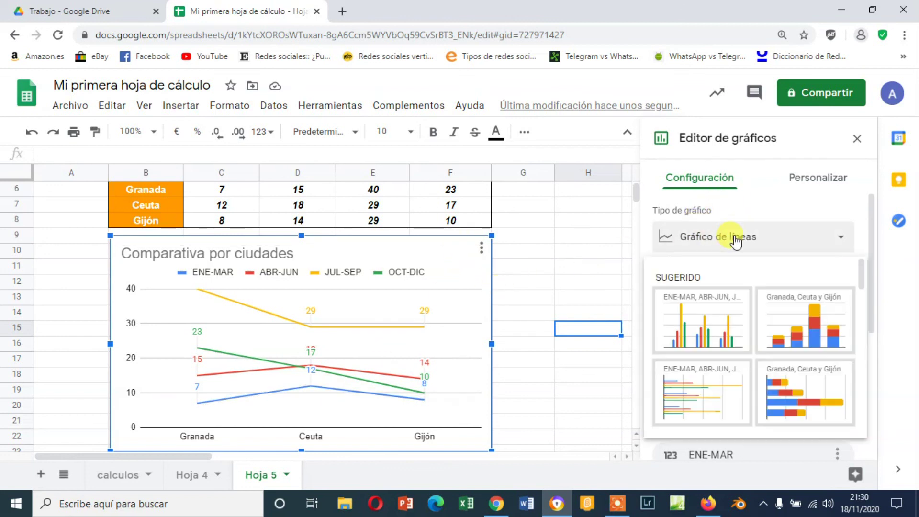
{"action": "left_click", "coordinate": [814, 321]}
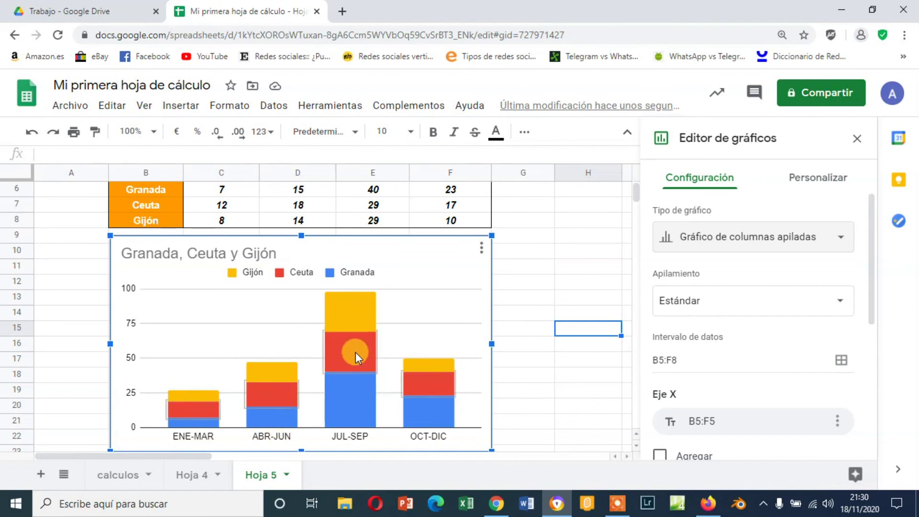
{"action": "left_click", "coordinate": [589, 297]}
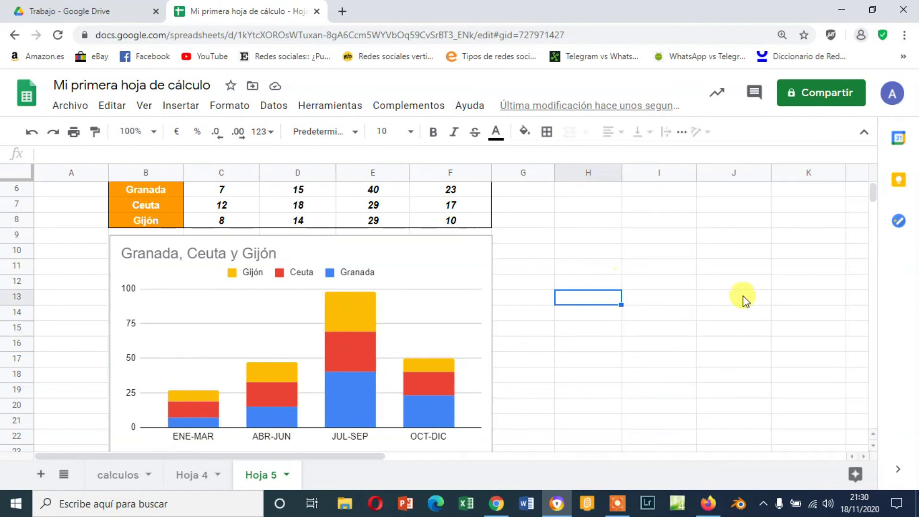
{"action": "left_click", "coordinate": [475, 258]}
{"action": "left_click", "coordinate": [480, 261]}
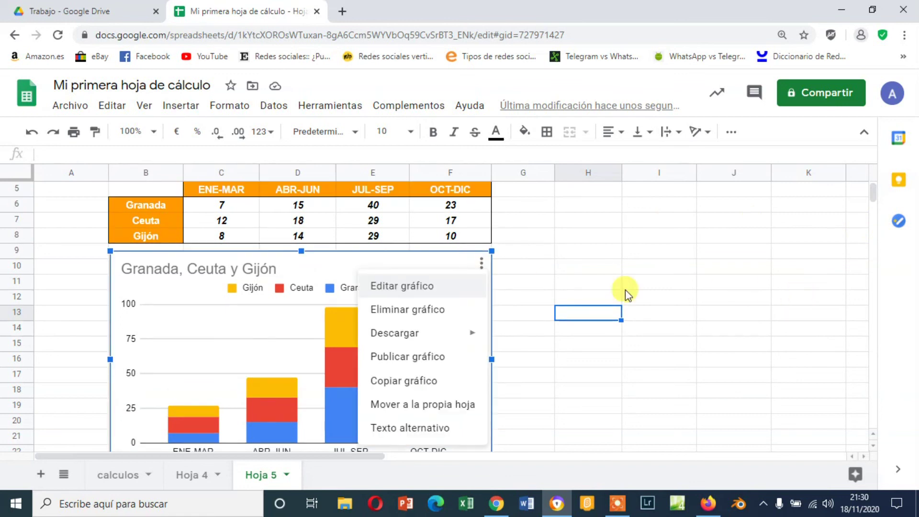
{"action": "left_click", "coordinate": [136, 283]}
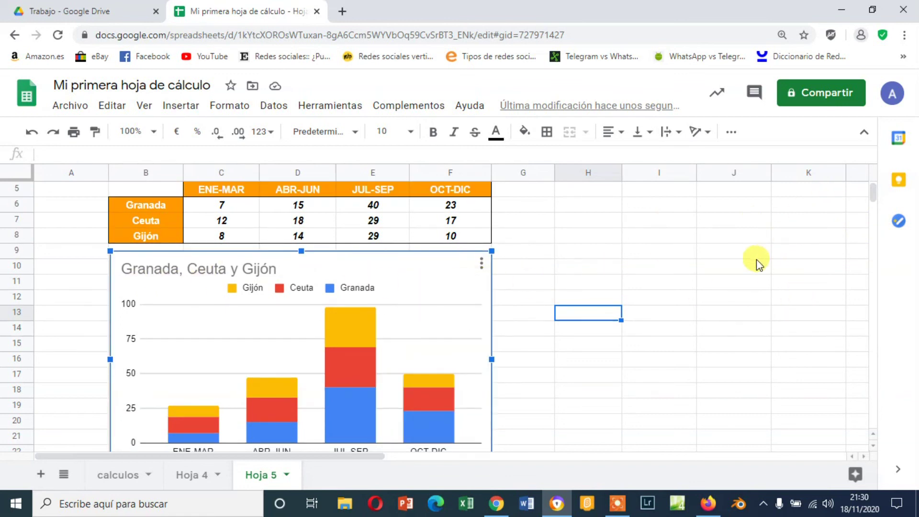
{"action": "left_click_drag", "start_coordinate": [871, 192], "coordinate": [874, 187]}
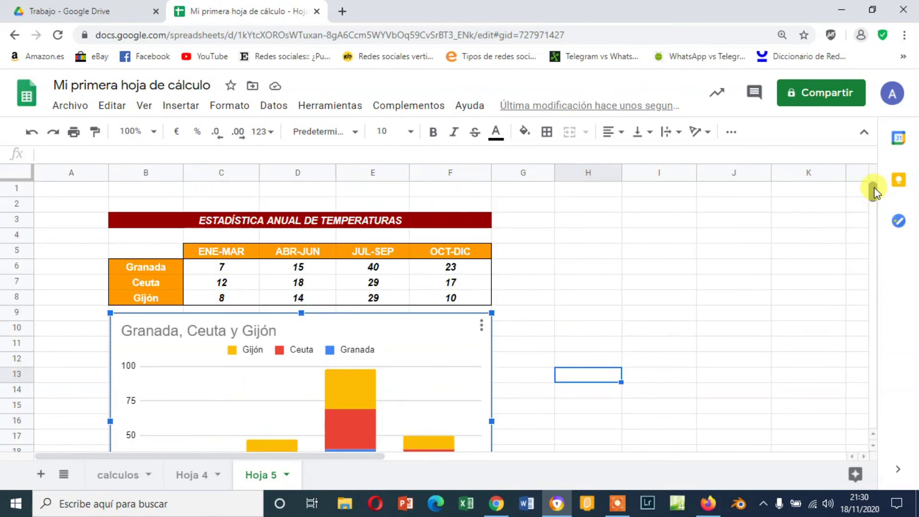